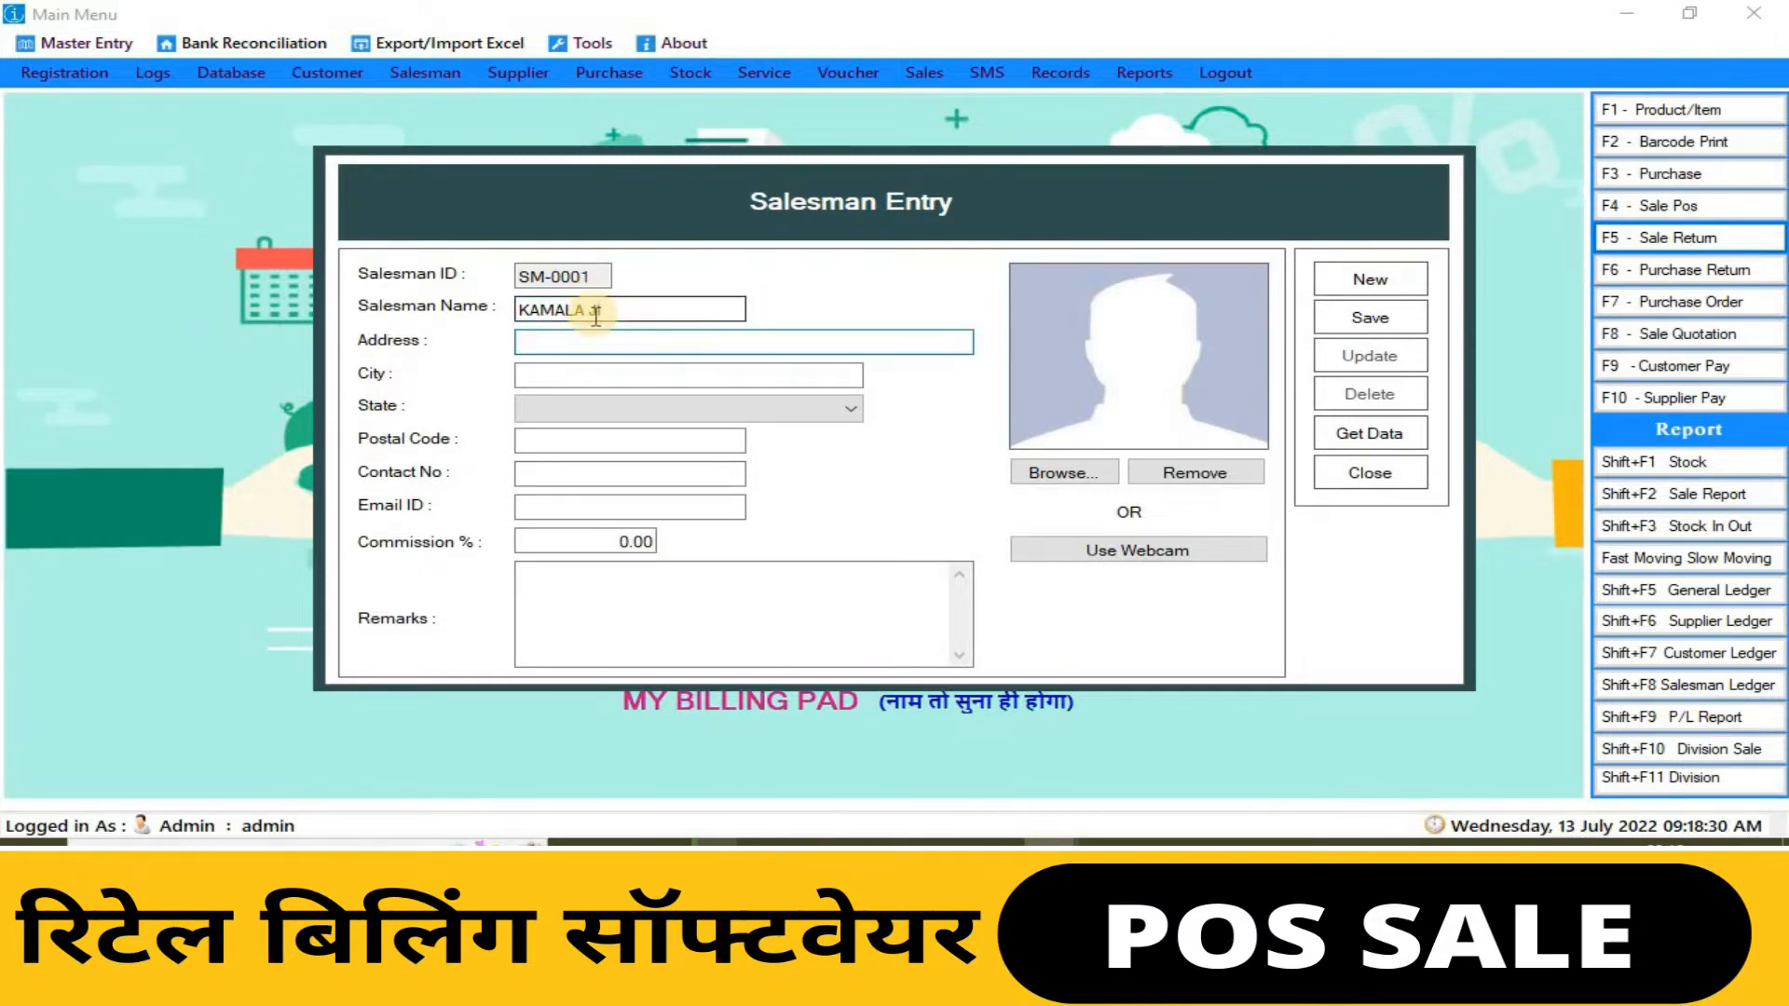
Enter LOCAL as both the address and the city of the new salesman.
type("LOCS")
key("Tab")
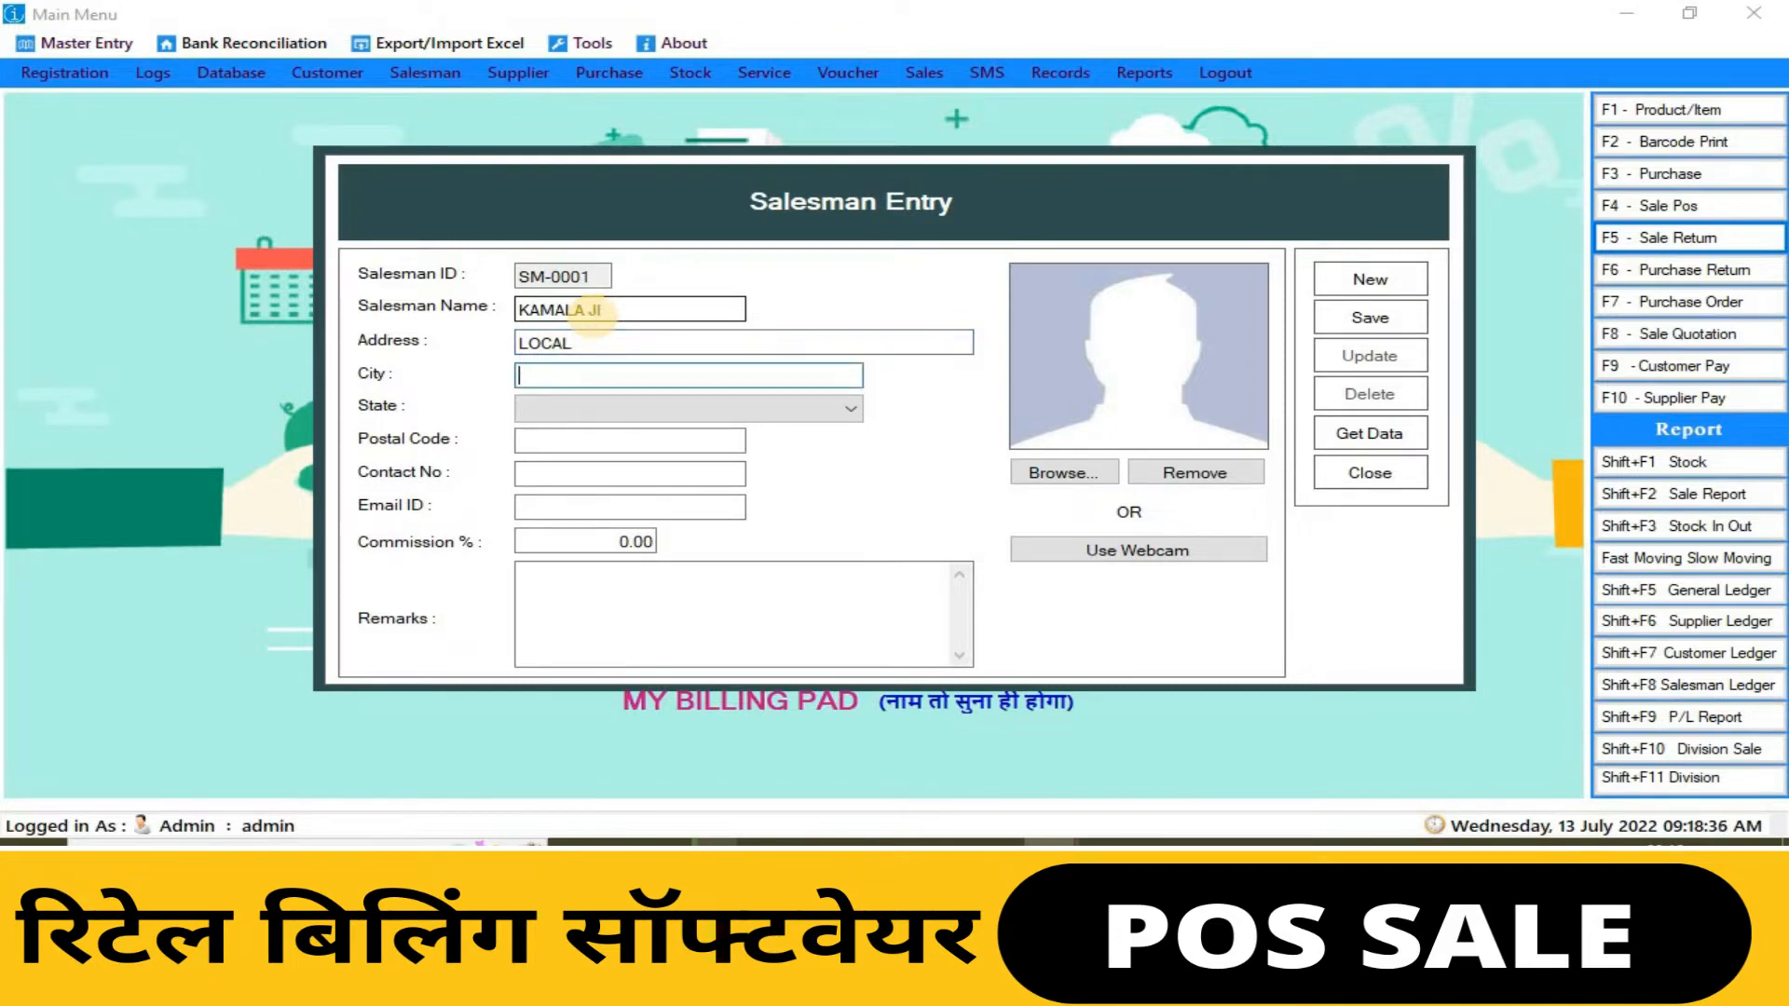
type("LOCAL")
key("Tab")
Set the salesman's state to Uttar Pradesh [09].
key("alt+Down")
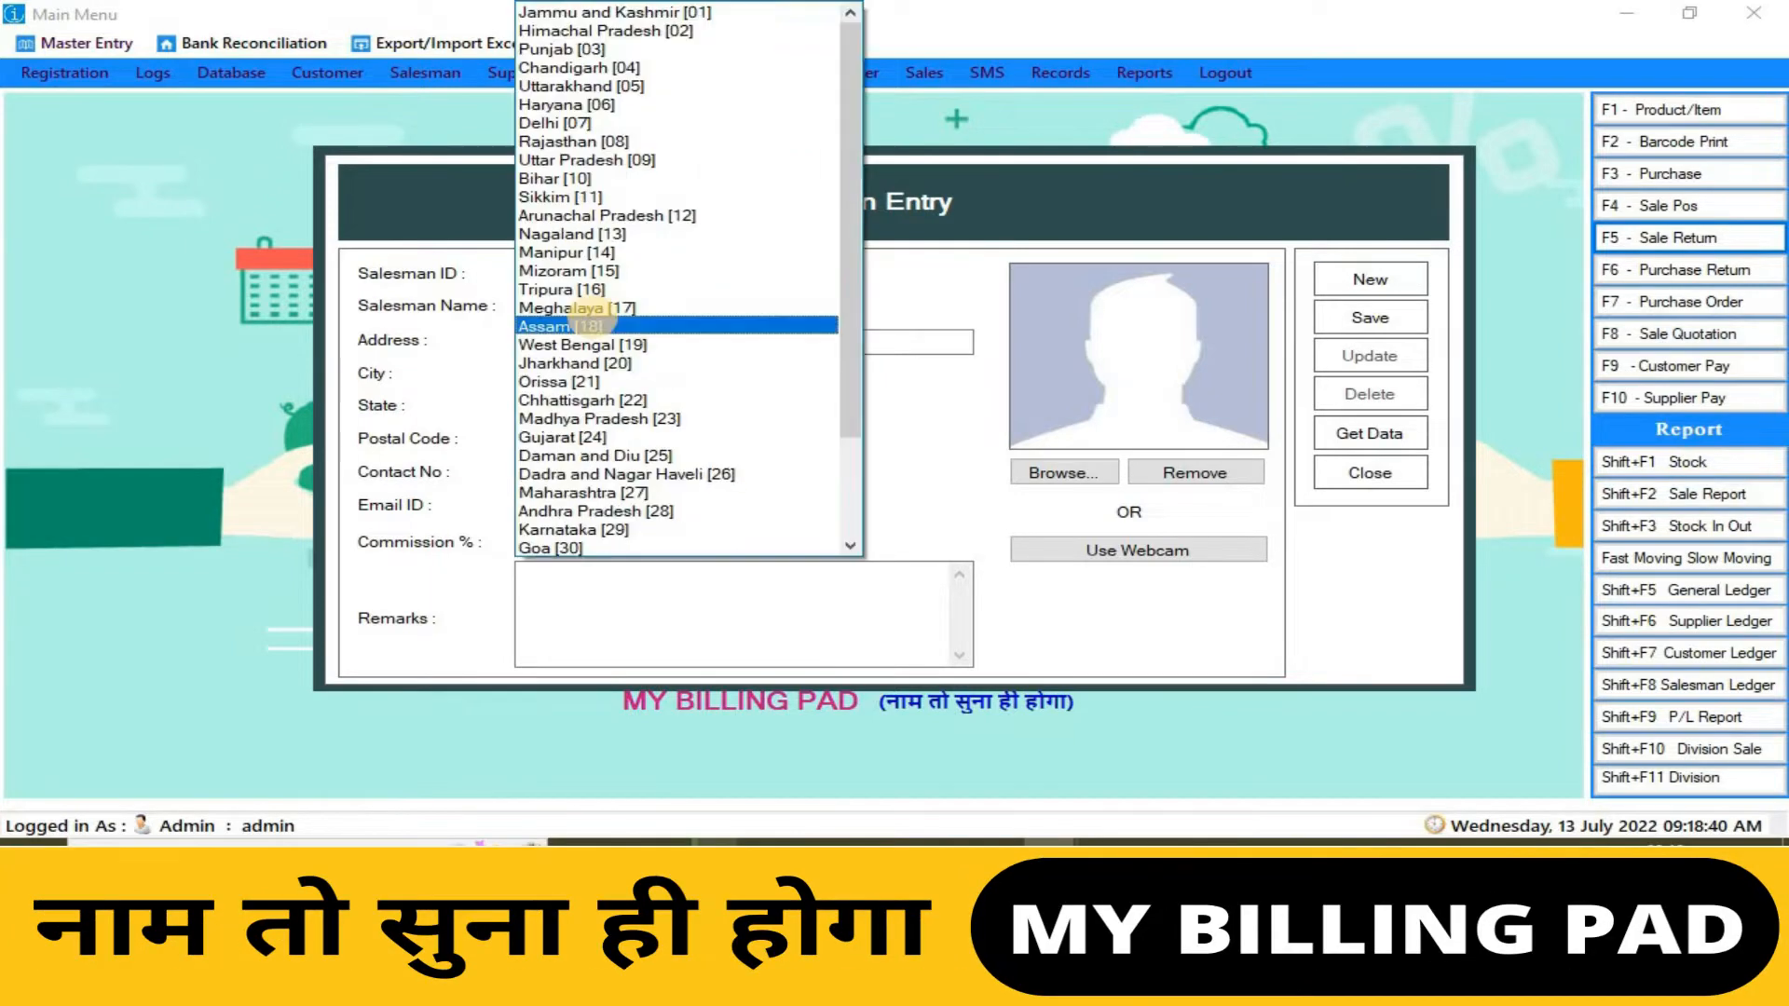
key("Down")
key("Down")
key("Down")
key("Down")
key("Up")
key("Up")
key("Up")
key("Up")
key("Up")
key("Up")
key("Up")
key("Up")
key("Up")
key("Up")
key("Up")
key("Up")
key("Up")
key("Return")
key("Tab")
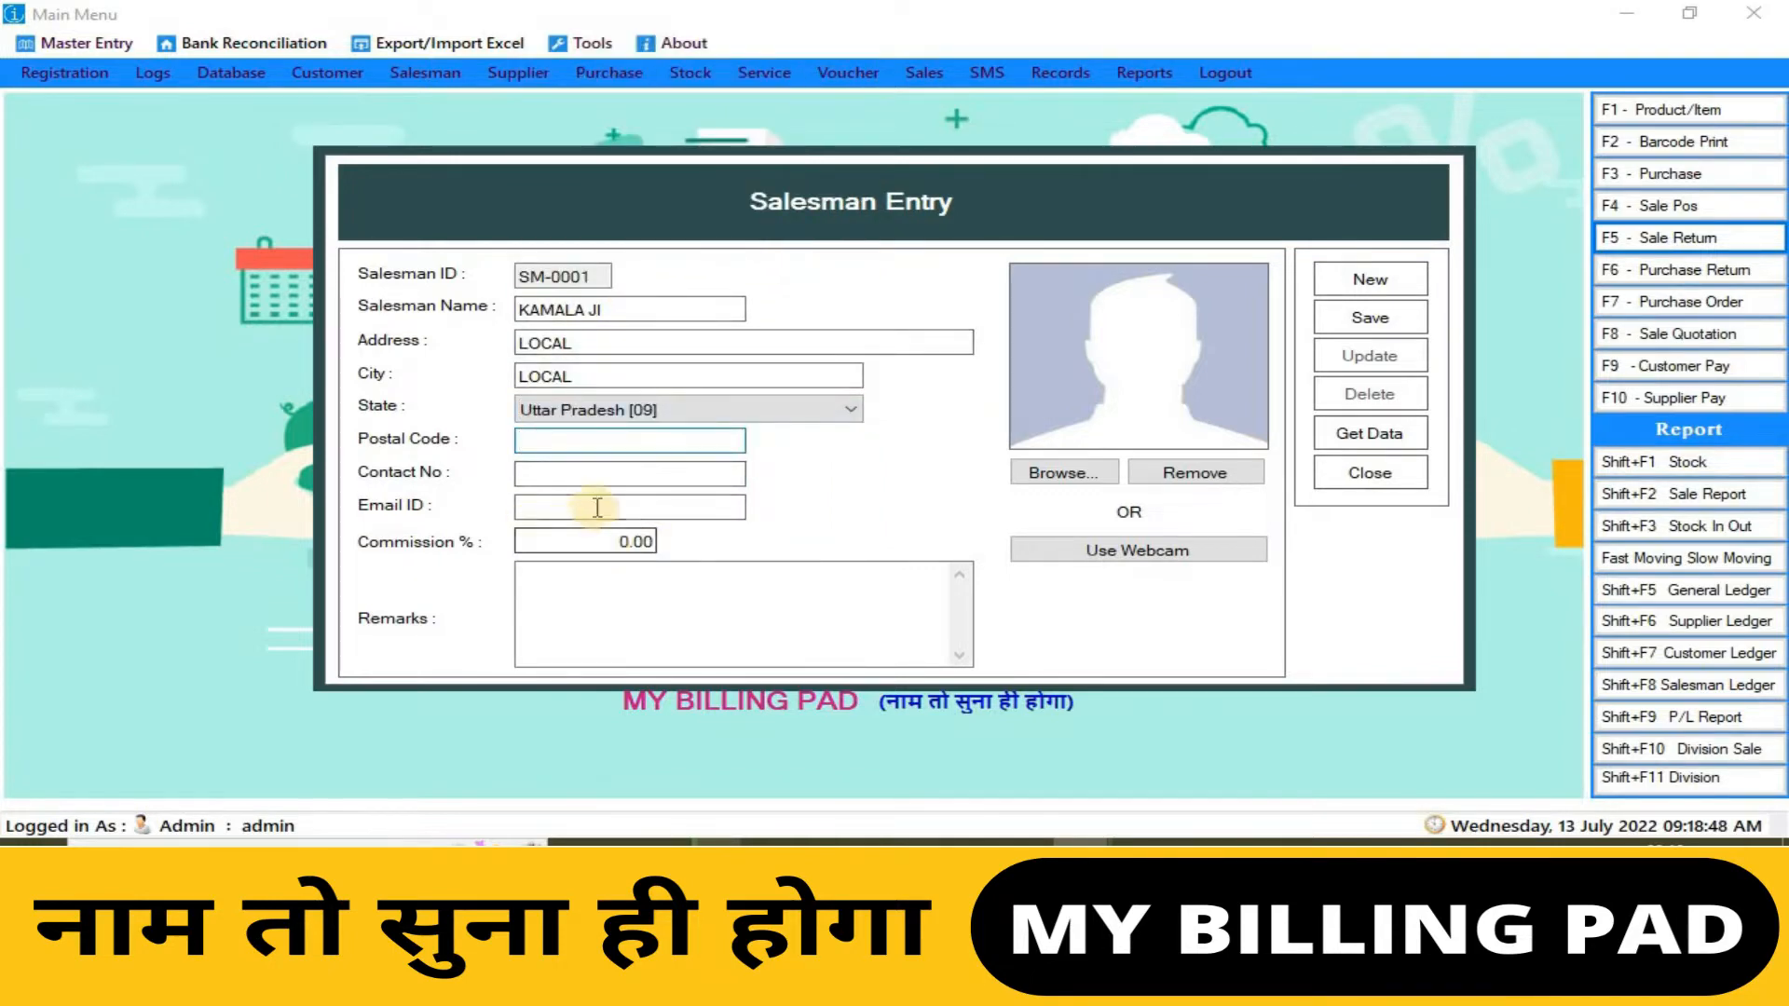
Fill in the salesman's contact number, set the commission to 1 %, and enter Z as the remark.
left_click(573, 476)
type("909090909")
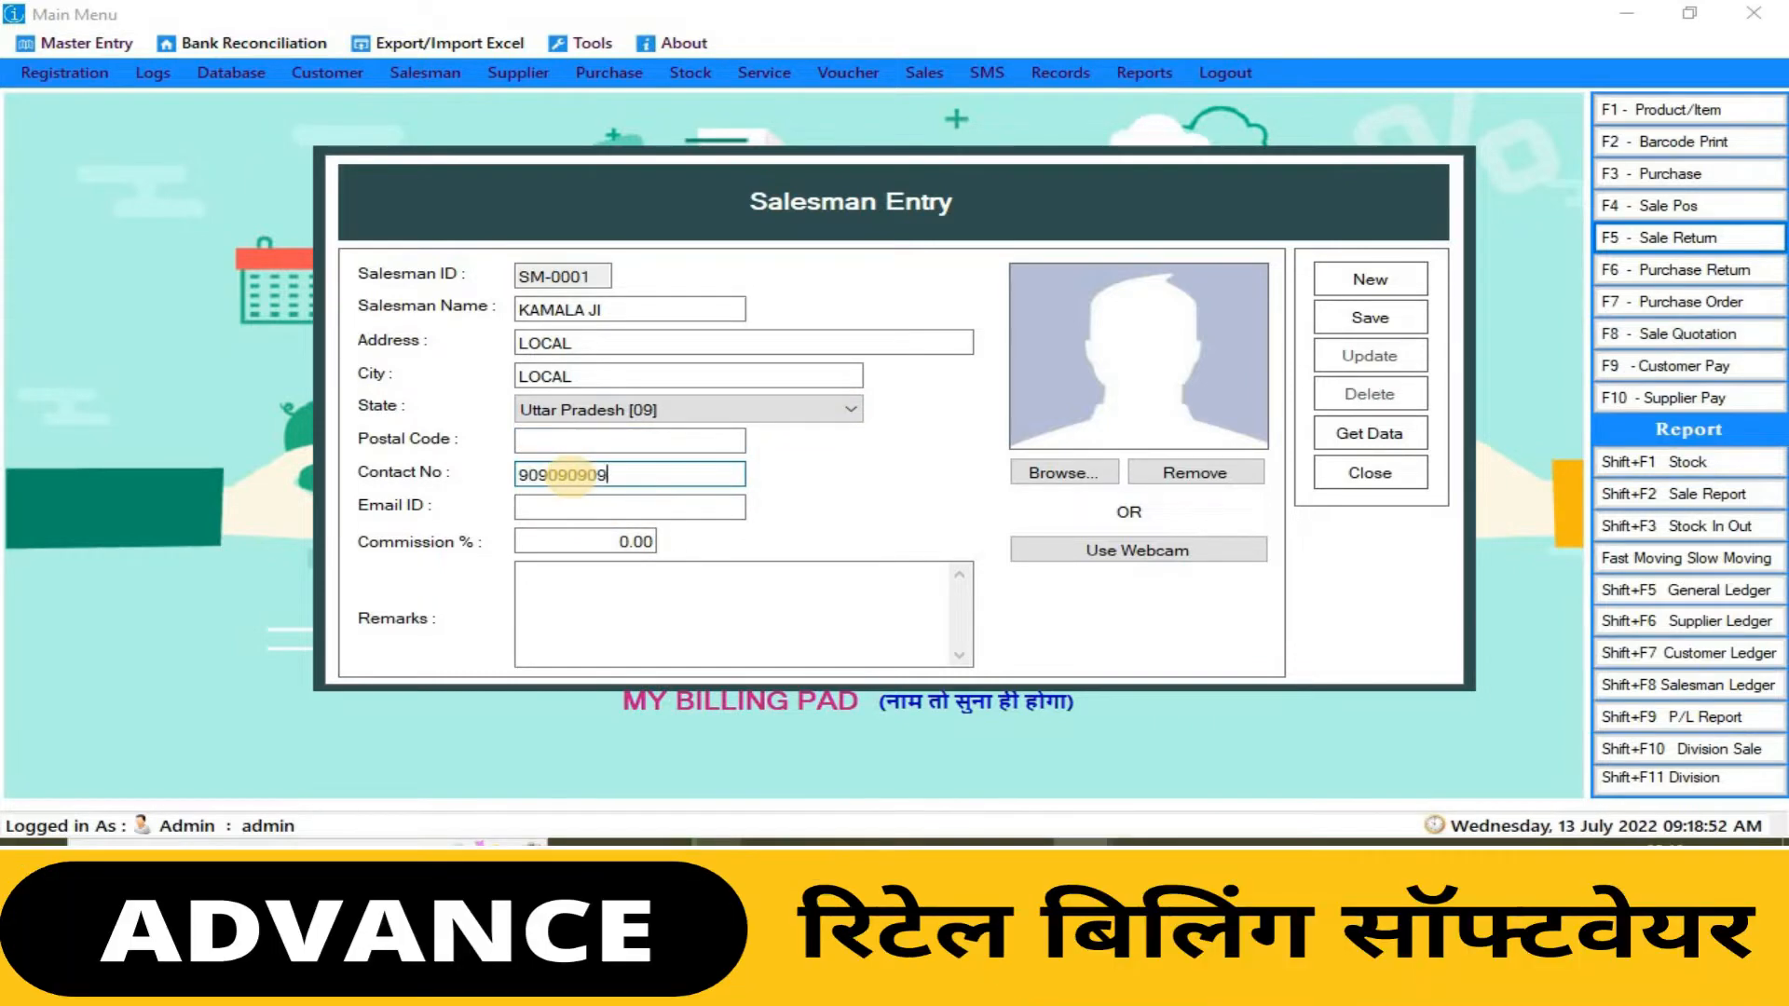
left_click(585, 542)
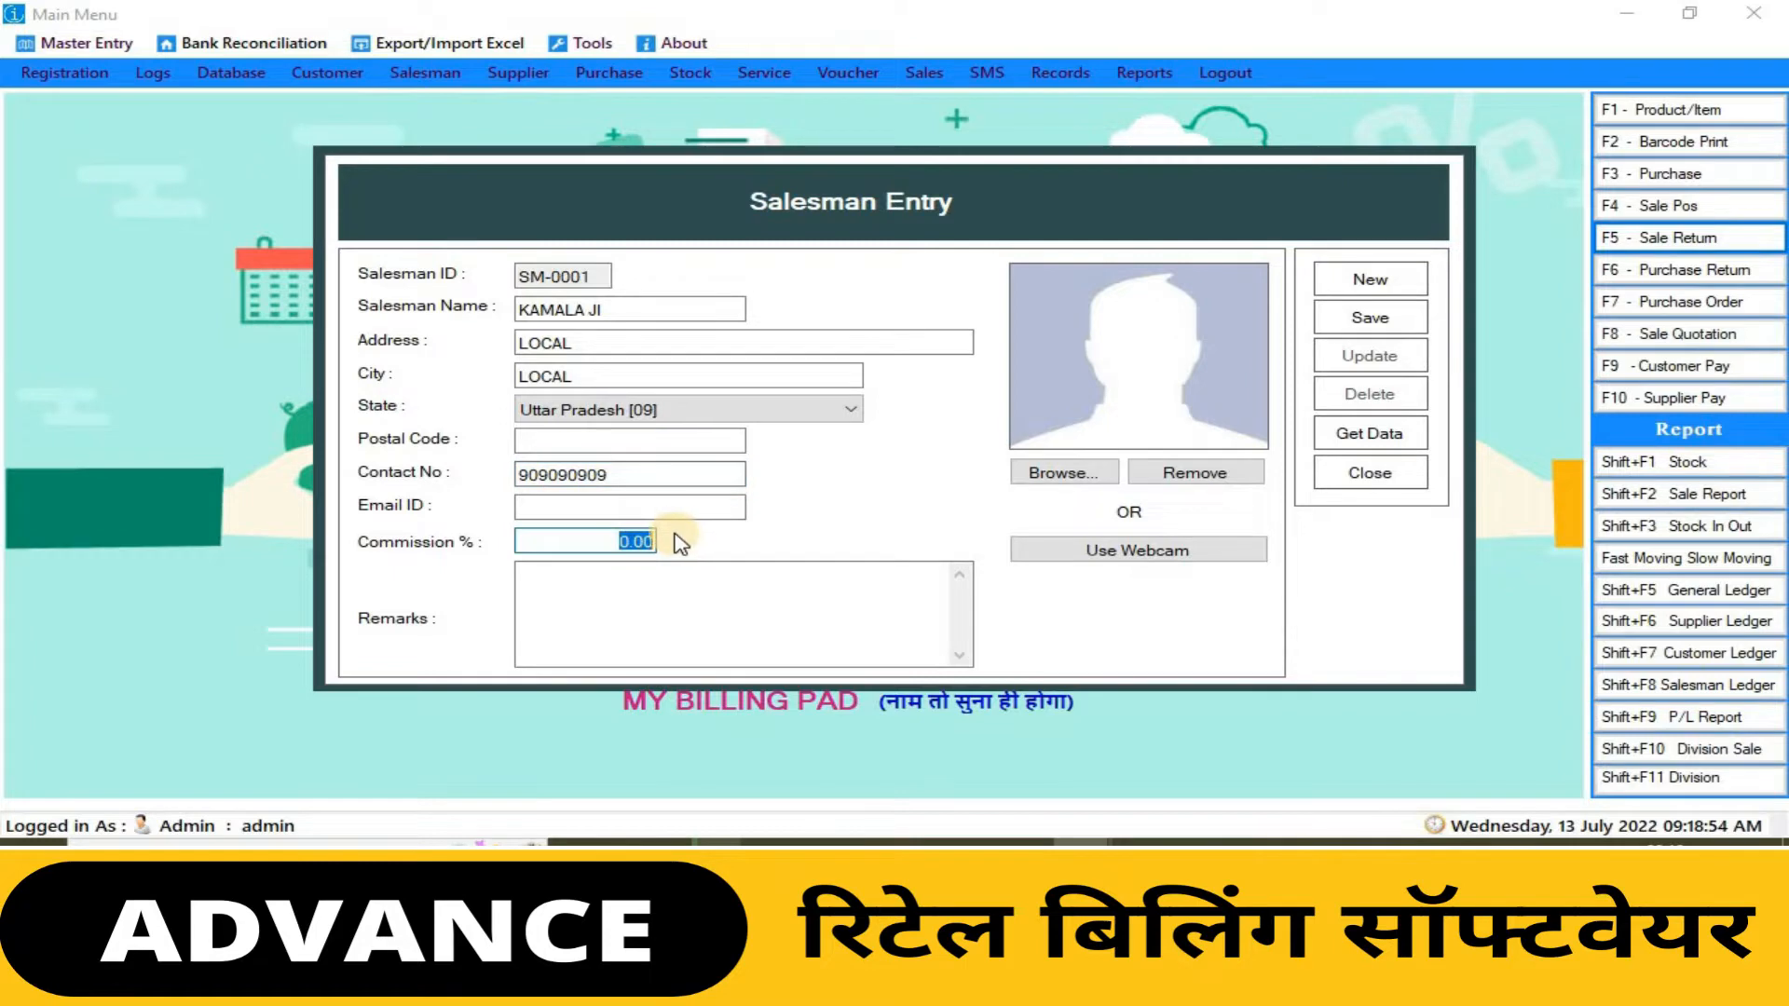
left_click(754, 627)
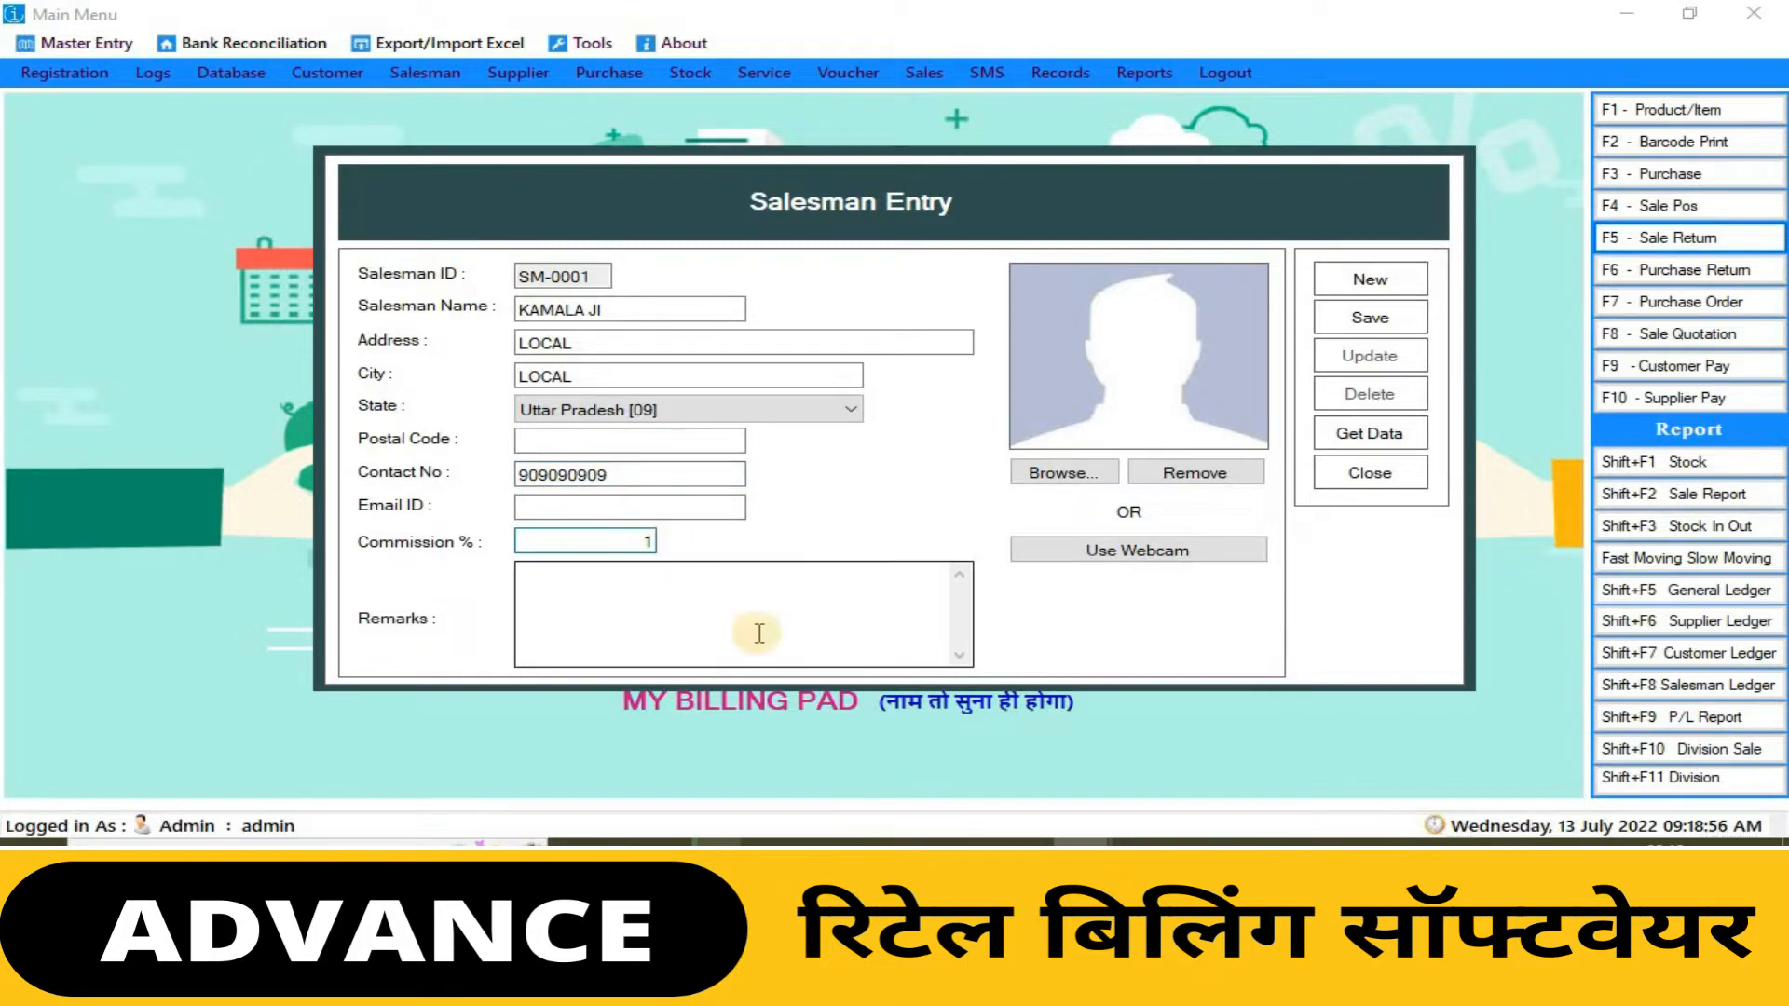
type("Z")
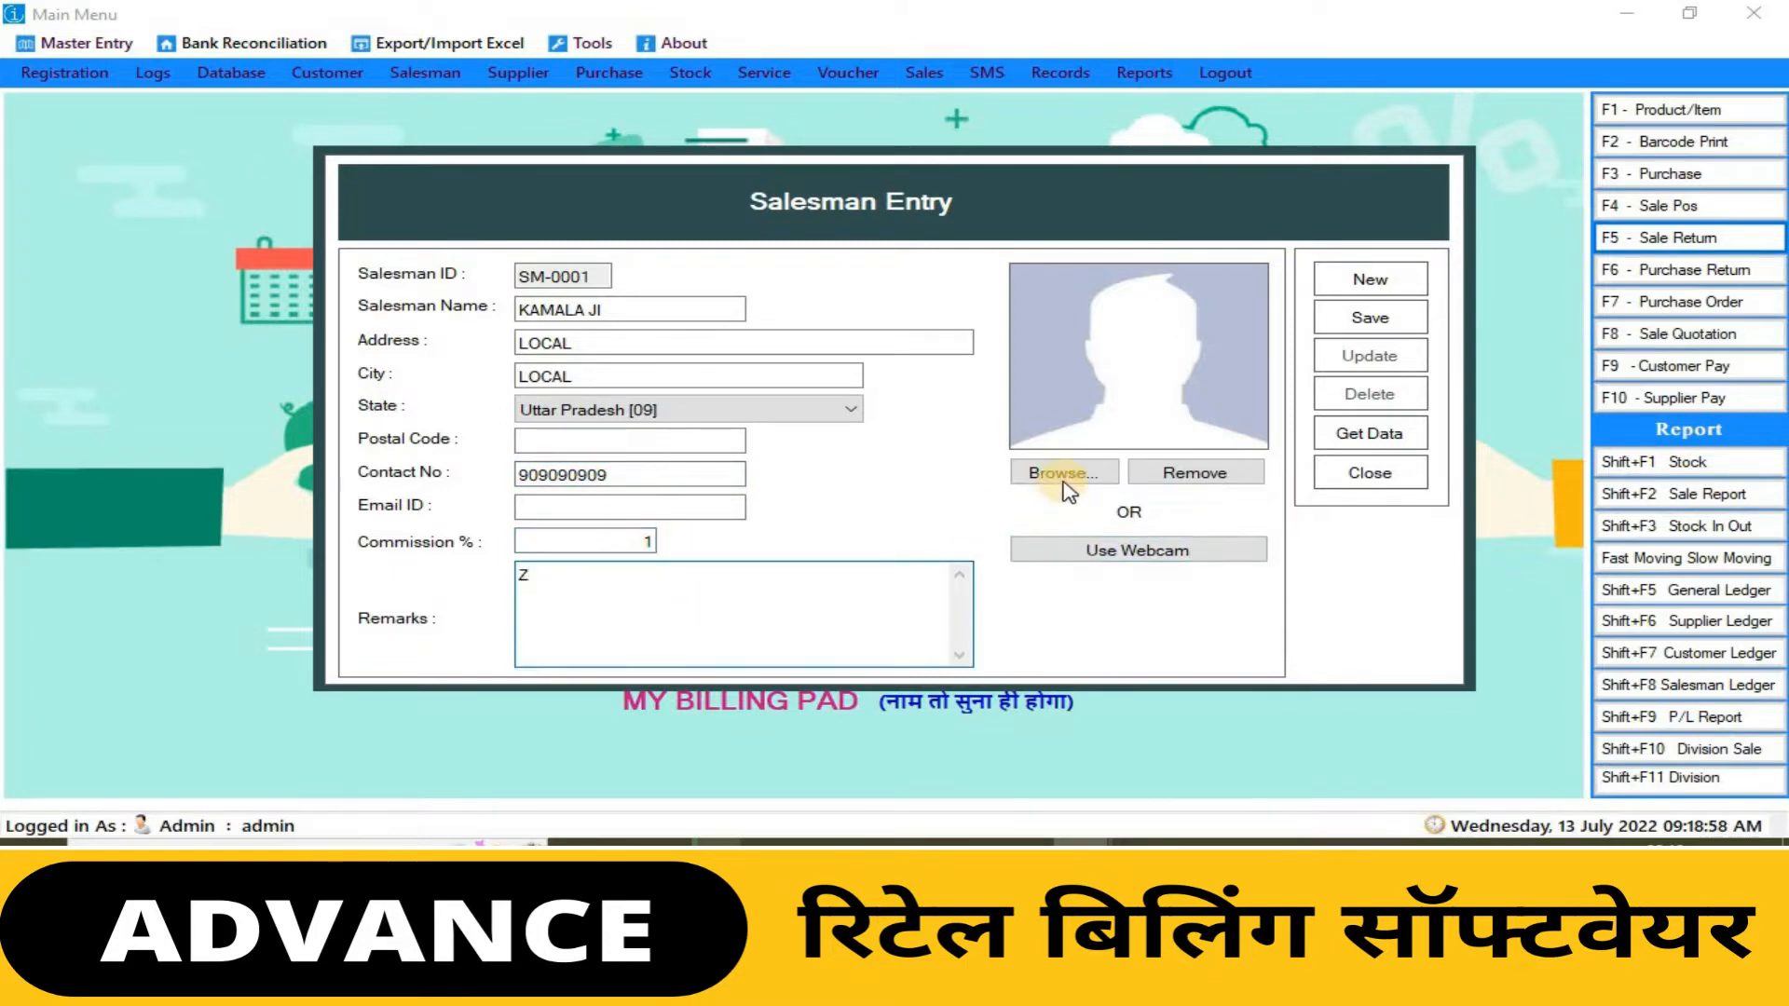
Save the salesman record and close the Salesman Entry form.
left_click(1356, 322)
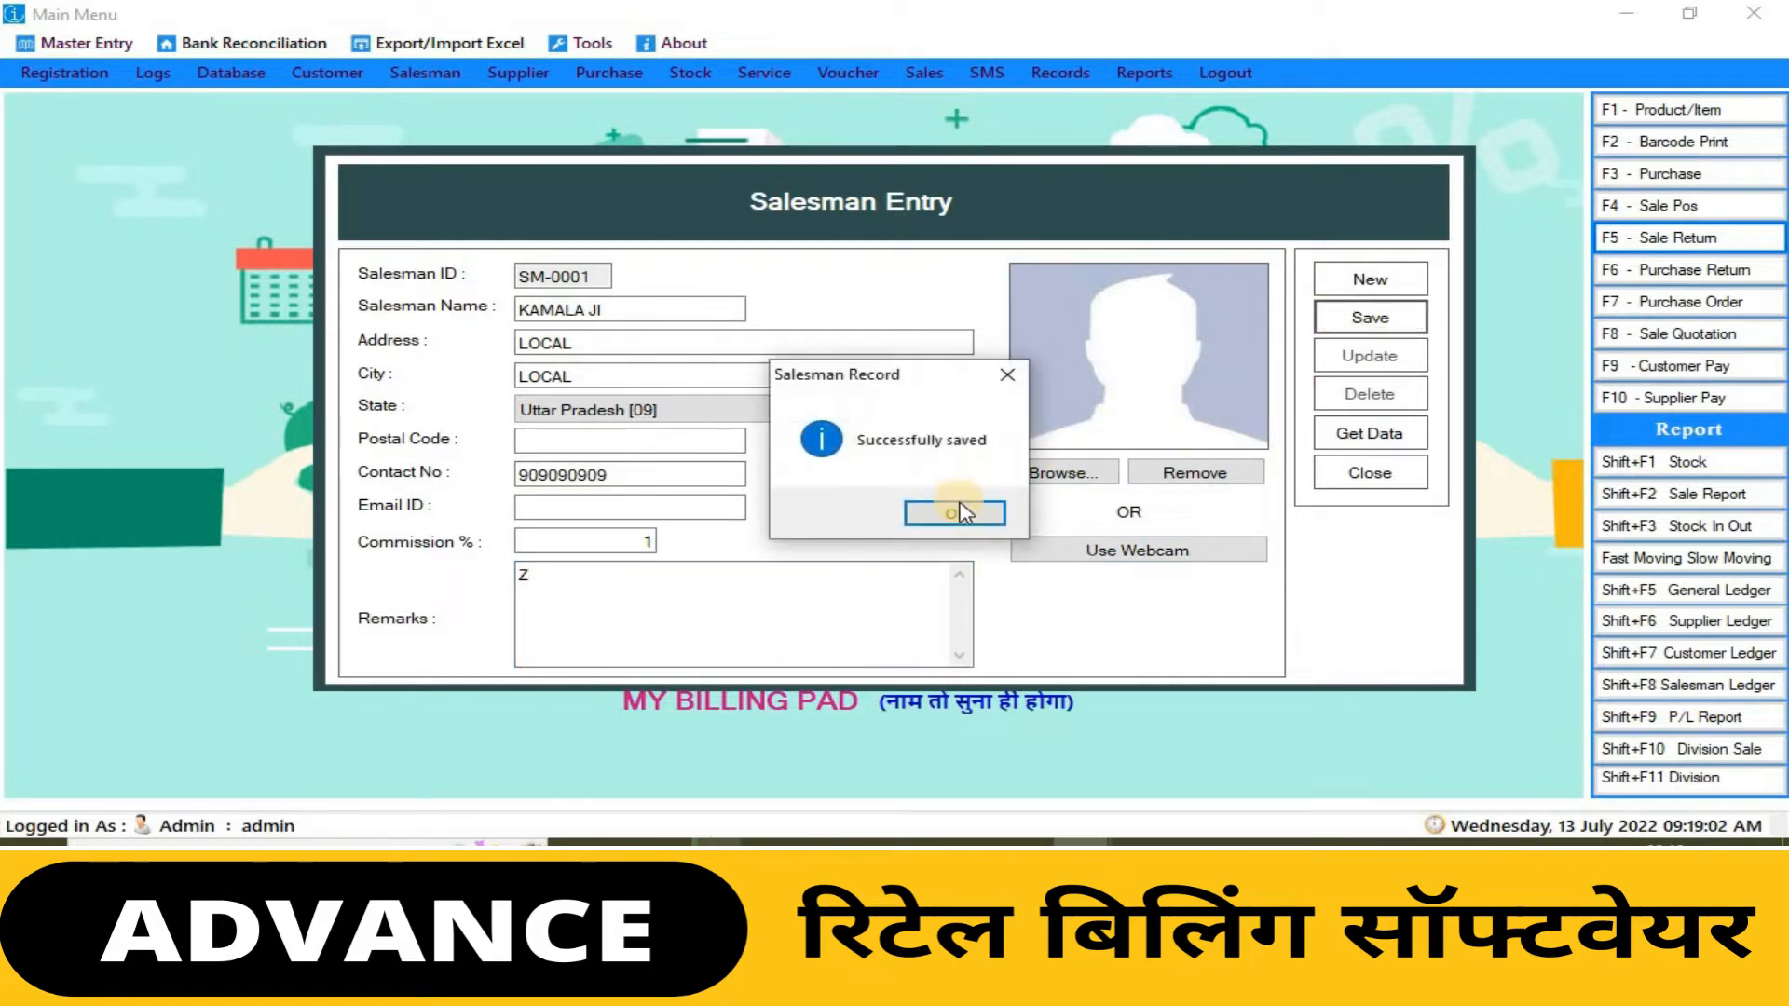
left_click(954, 511)
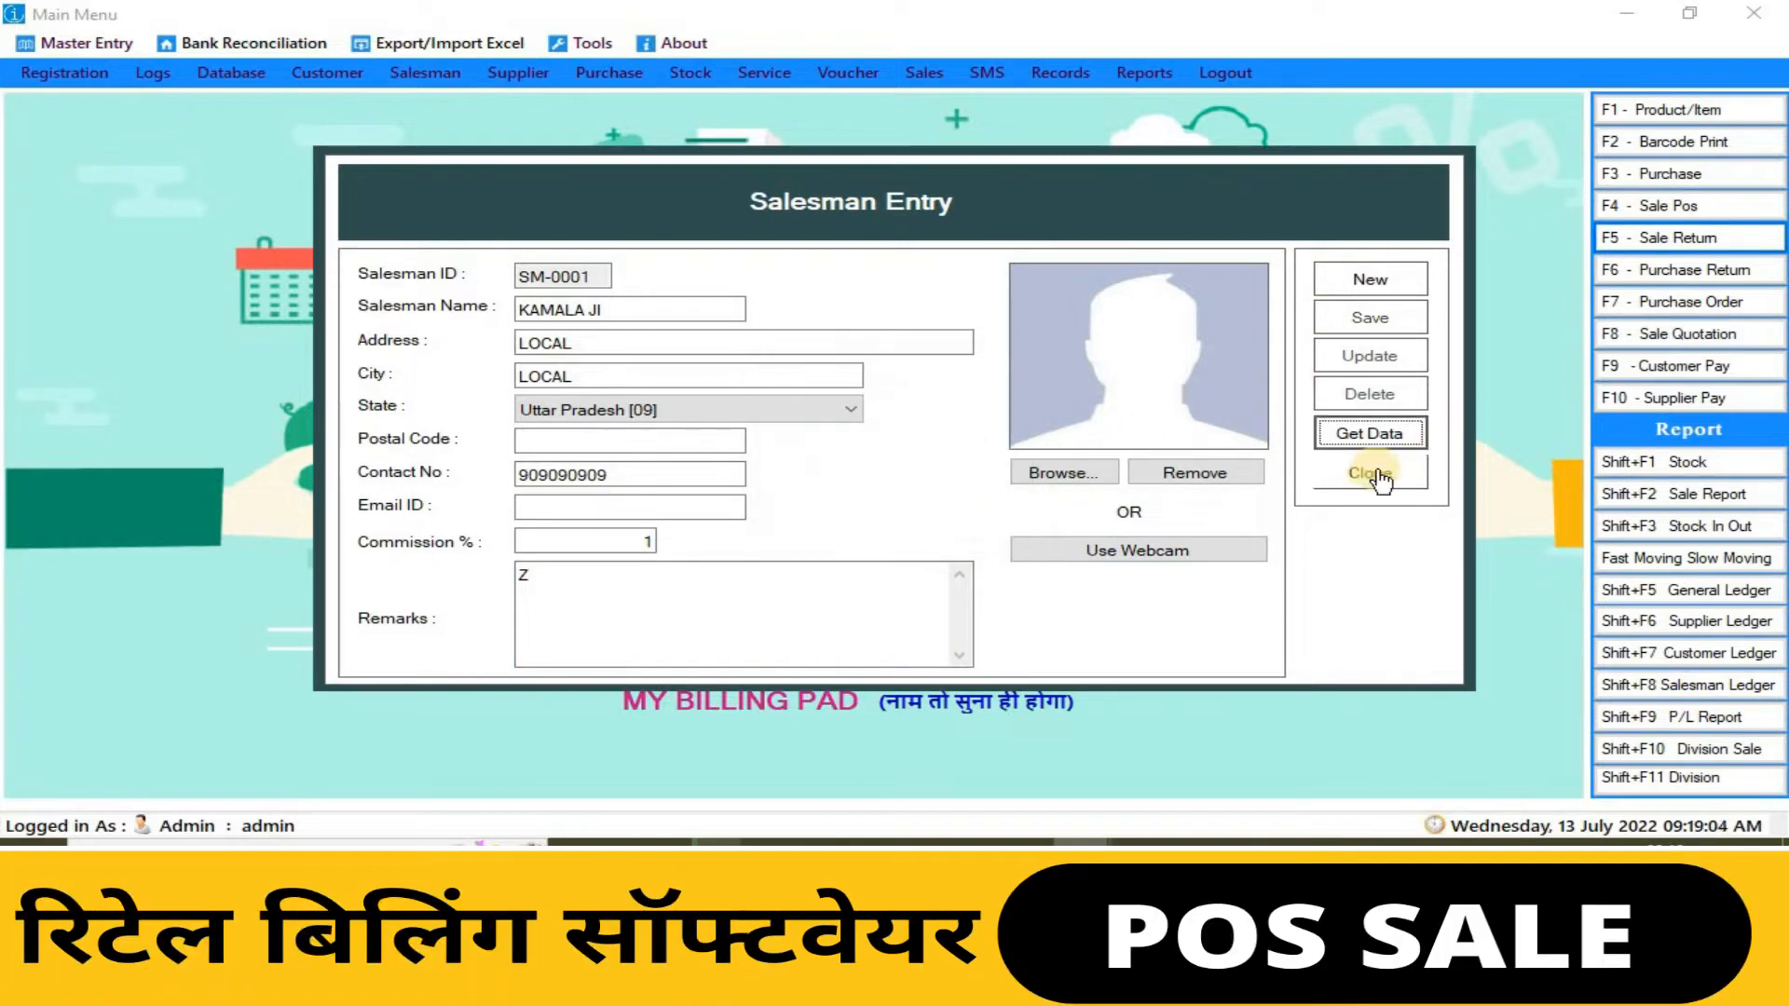
left_click(1370, 473)
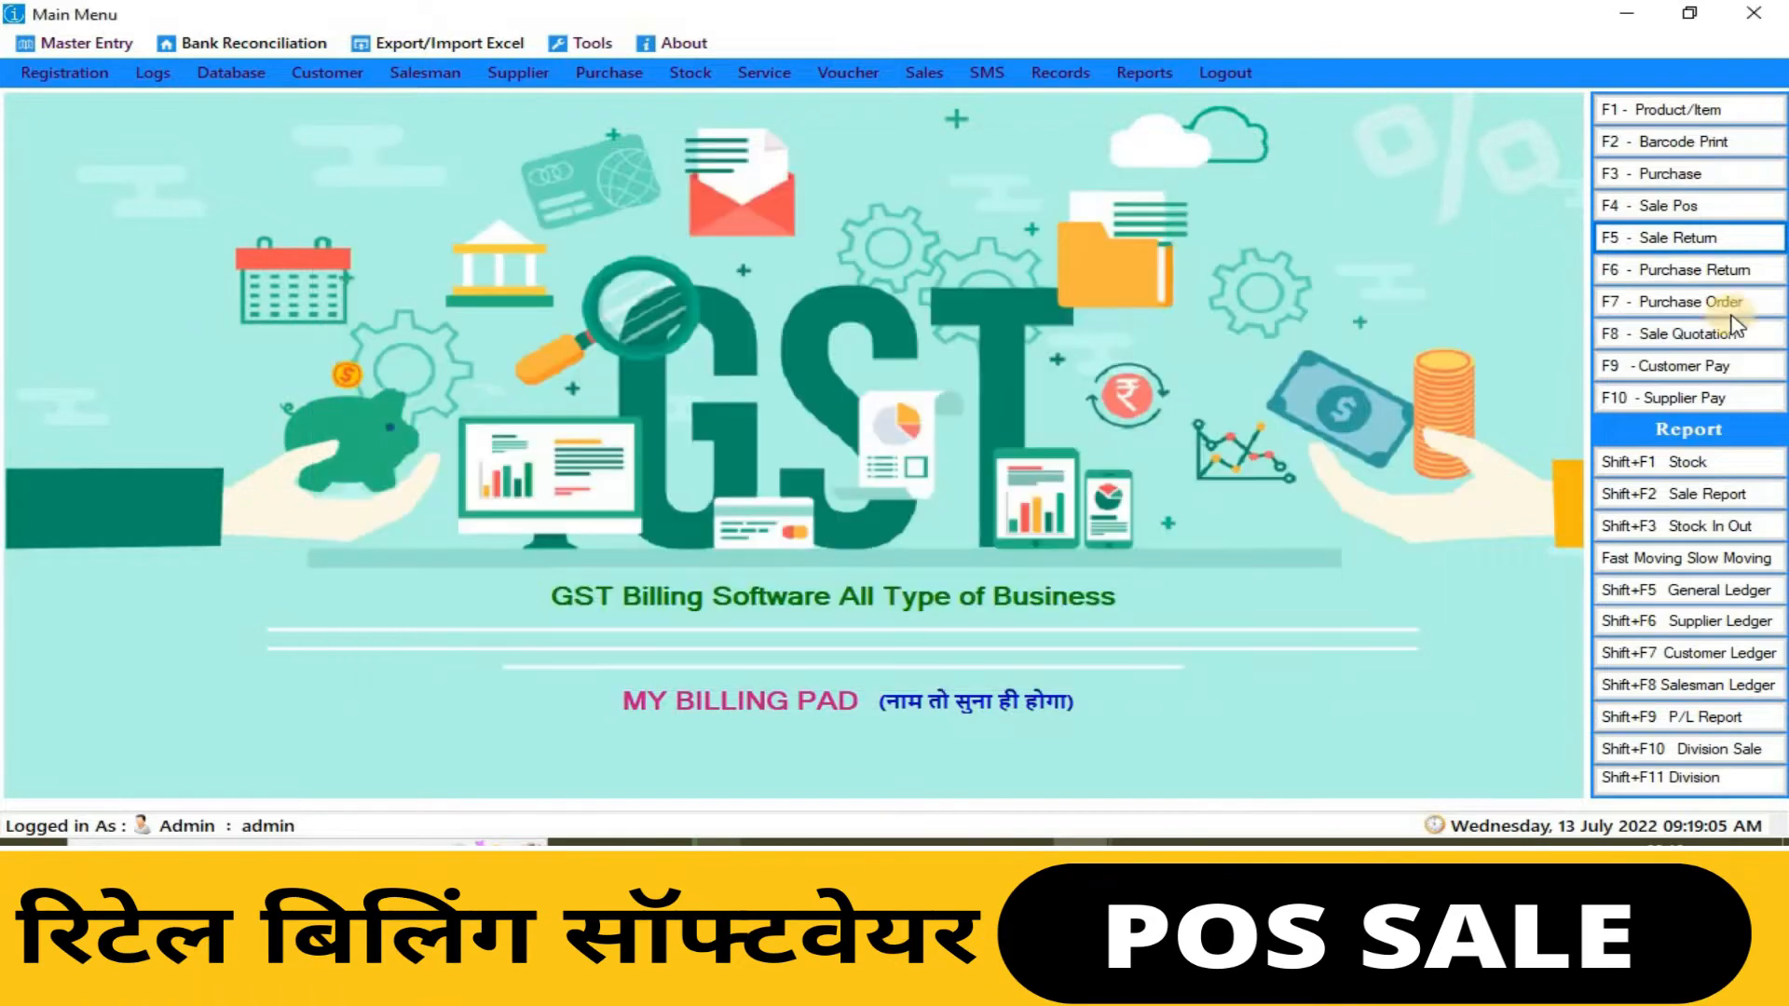
Open the POS sale form at full size and assign the newly registered salesman to the invoice.
left_click(1669, 209)
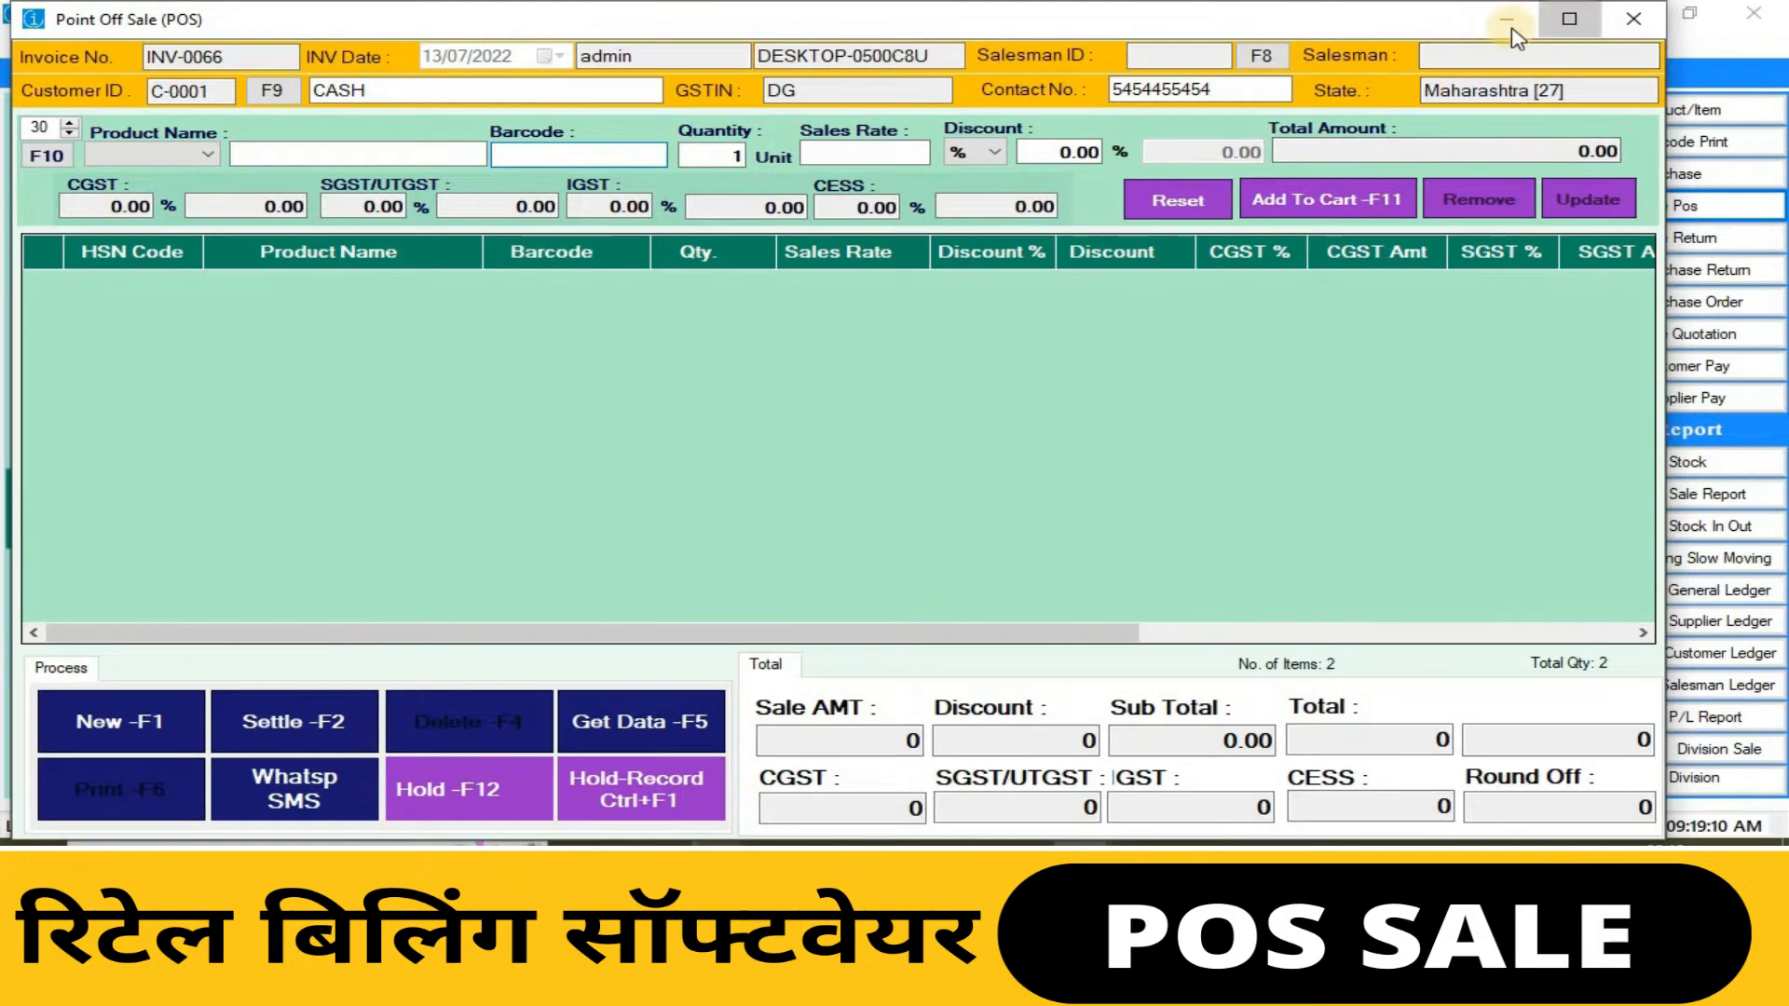
left_click(1569, 19)
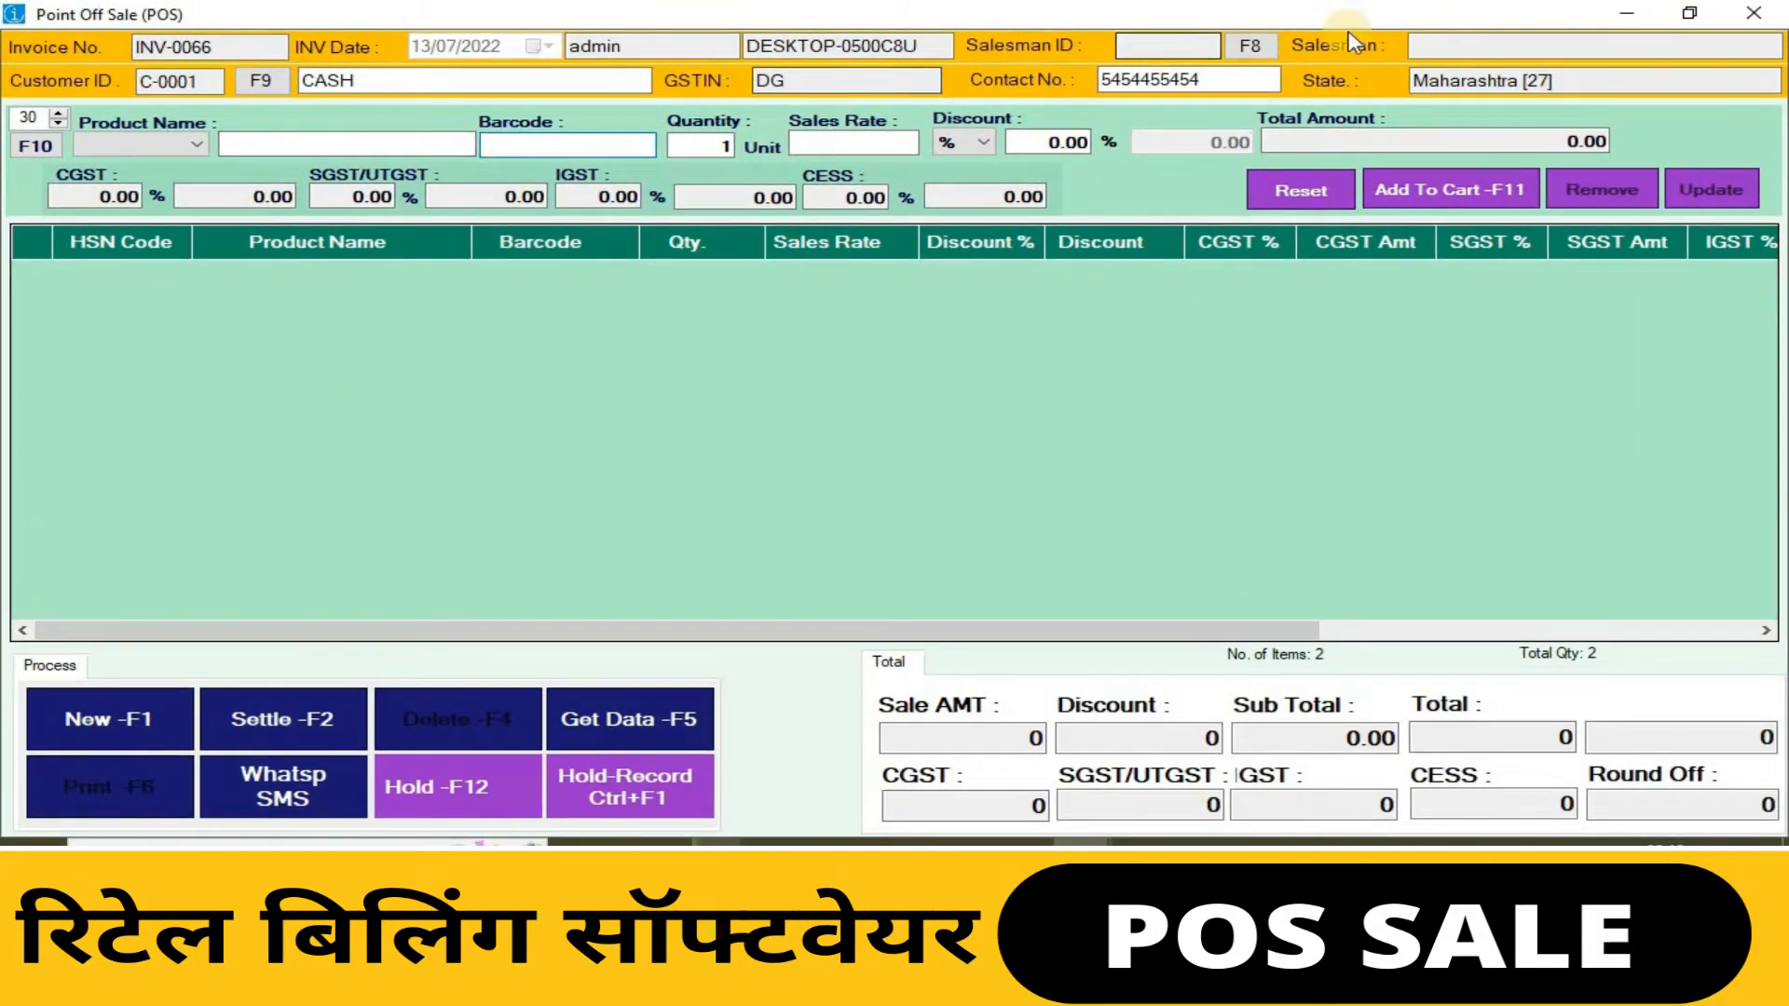
left_click(1253, 47)
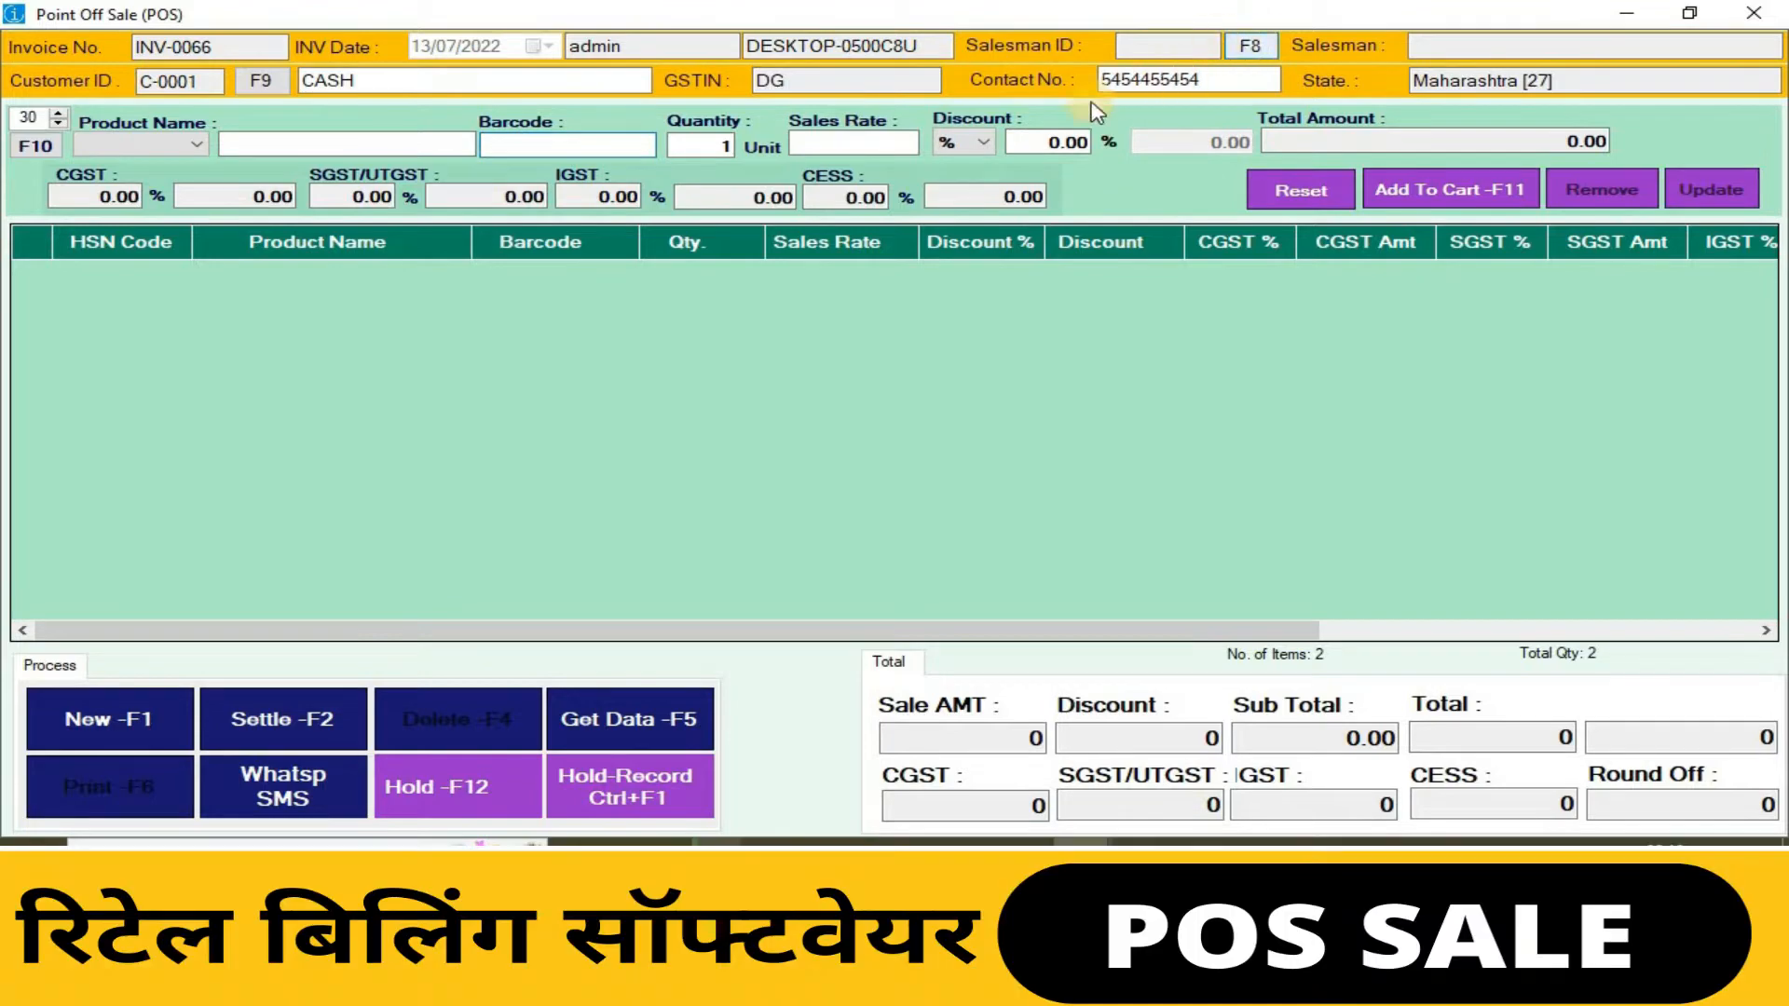
double_click(434, 339)
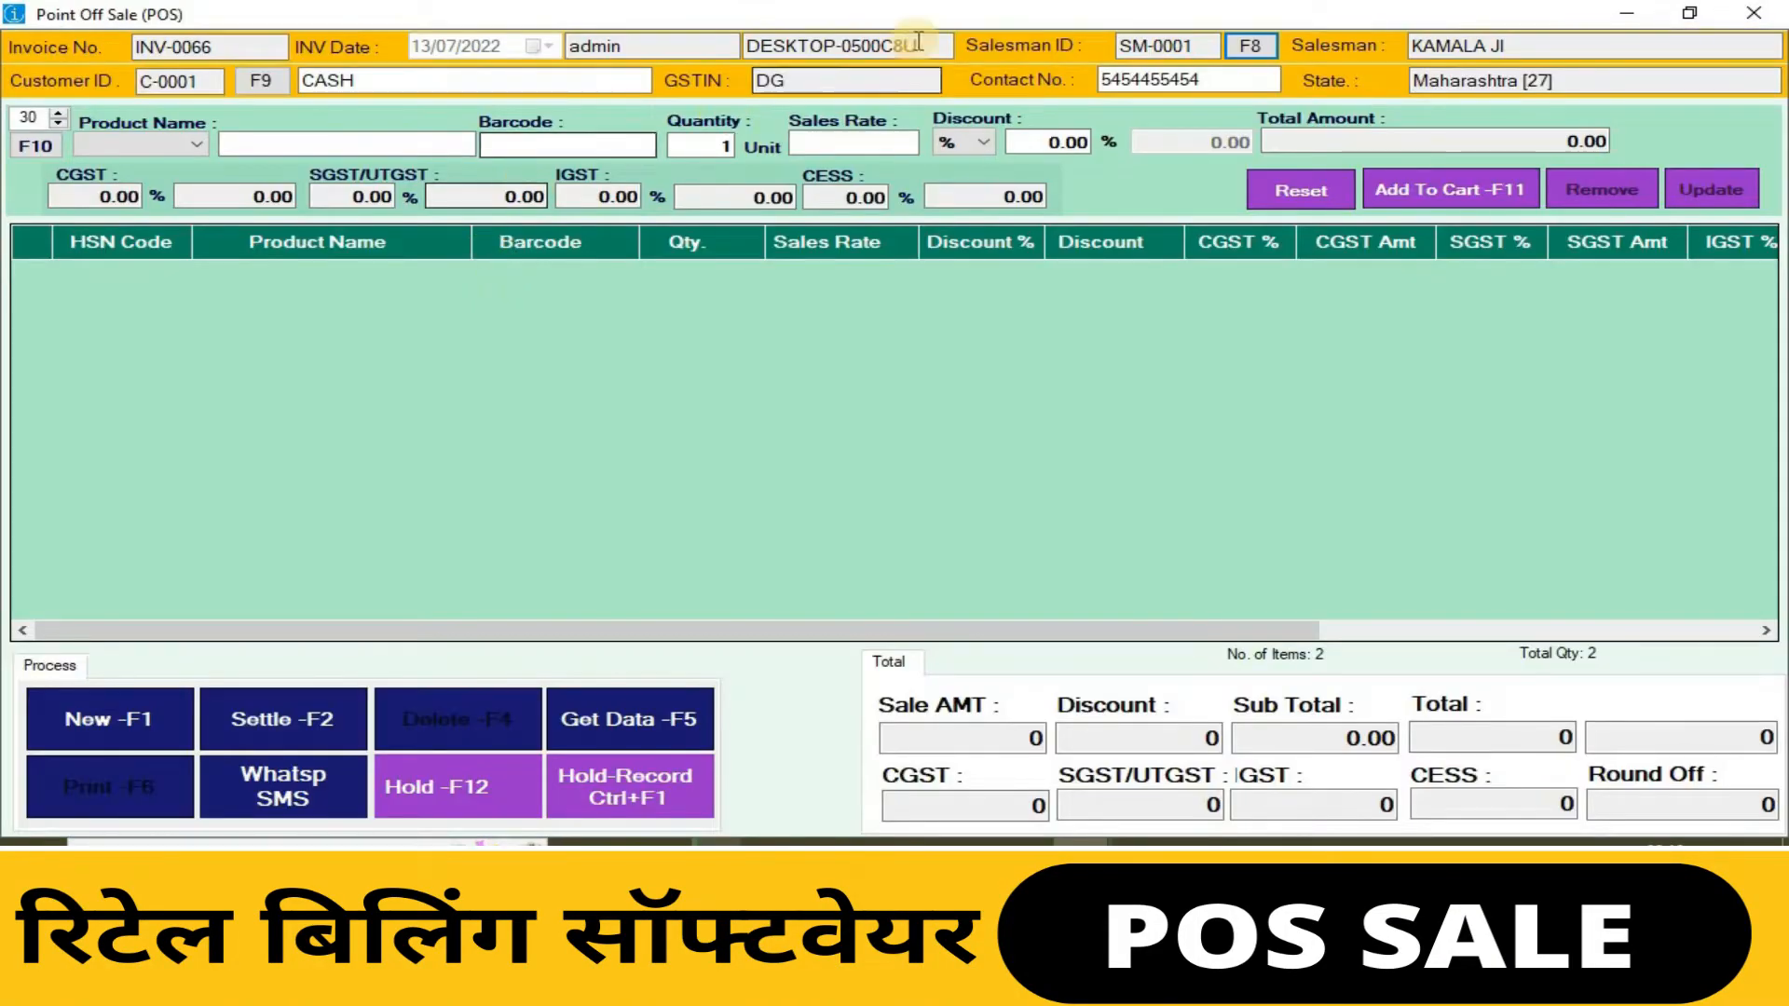
Add the products with barcodes 0001, 0002 and 0003 to the sale, one of each.
left_click(611, 151)
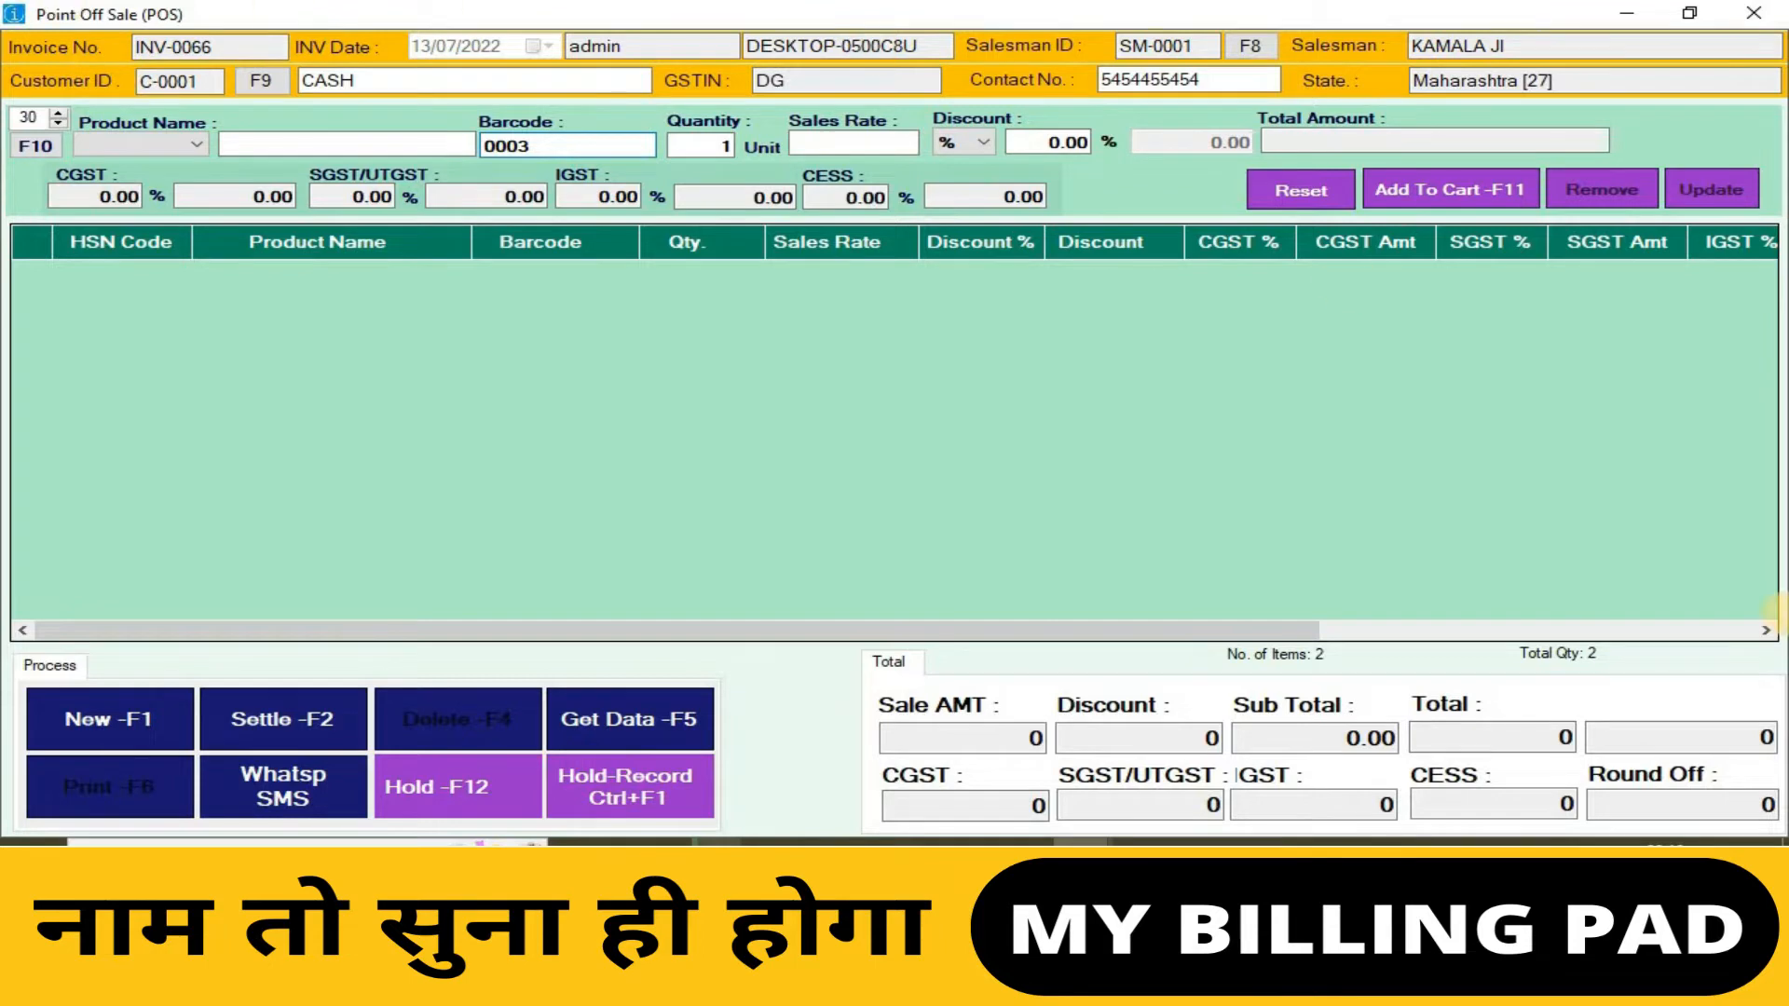
key("Return")
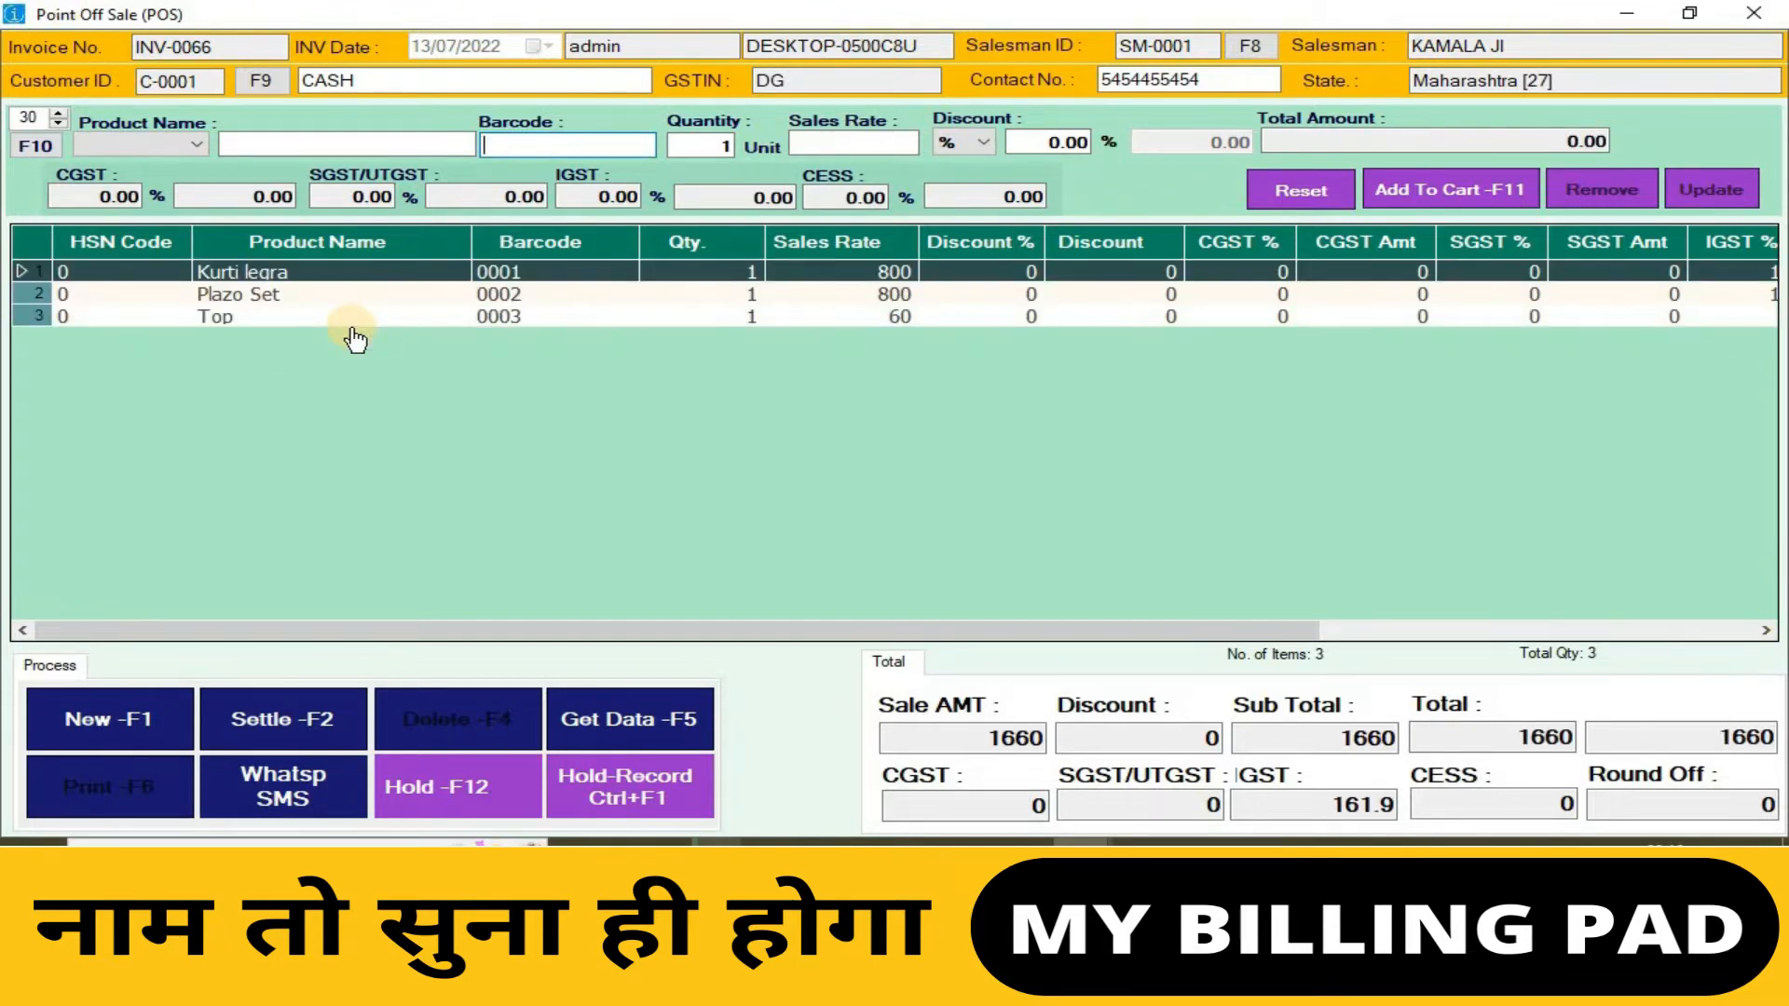
Settle the sale with a cash payment of 1660, and save and print the invoice.
left_click(317, 717)
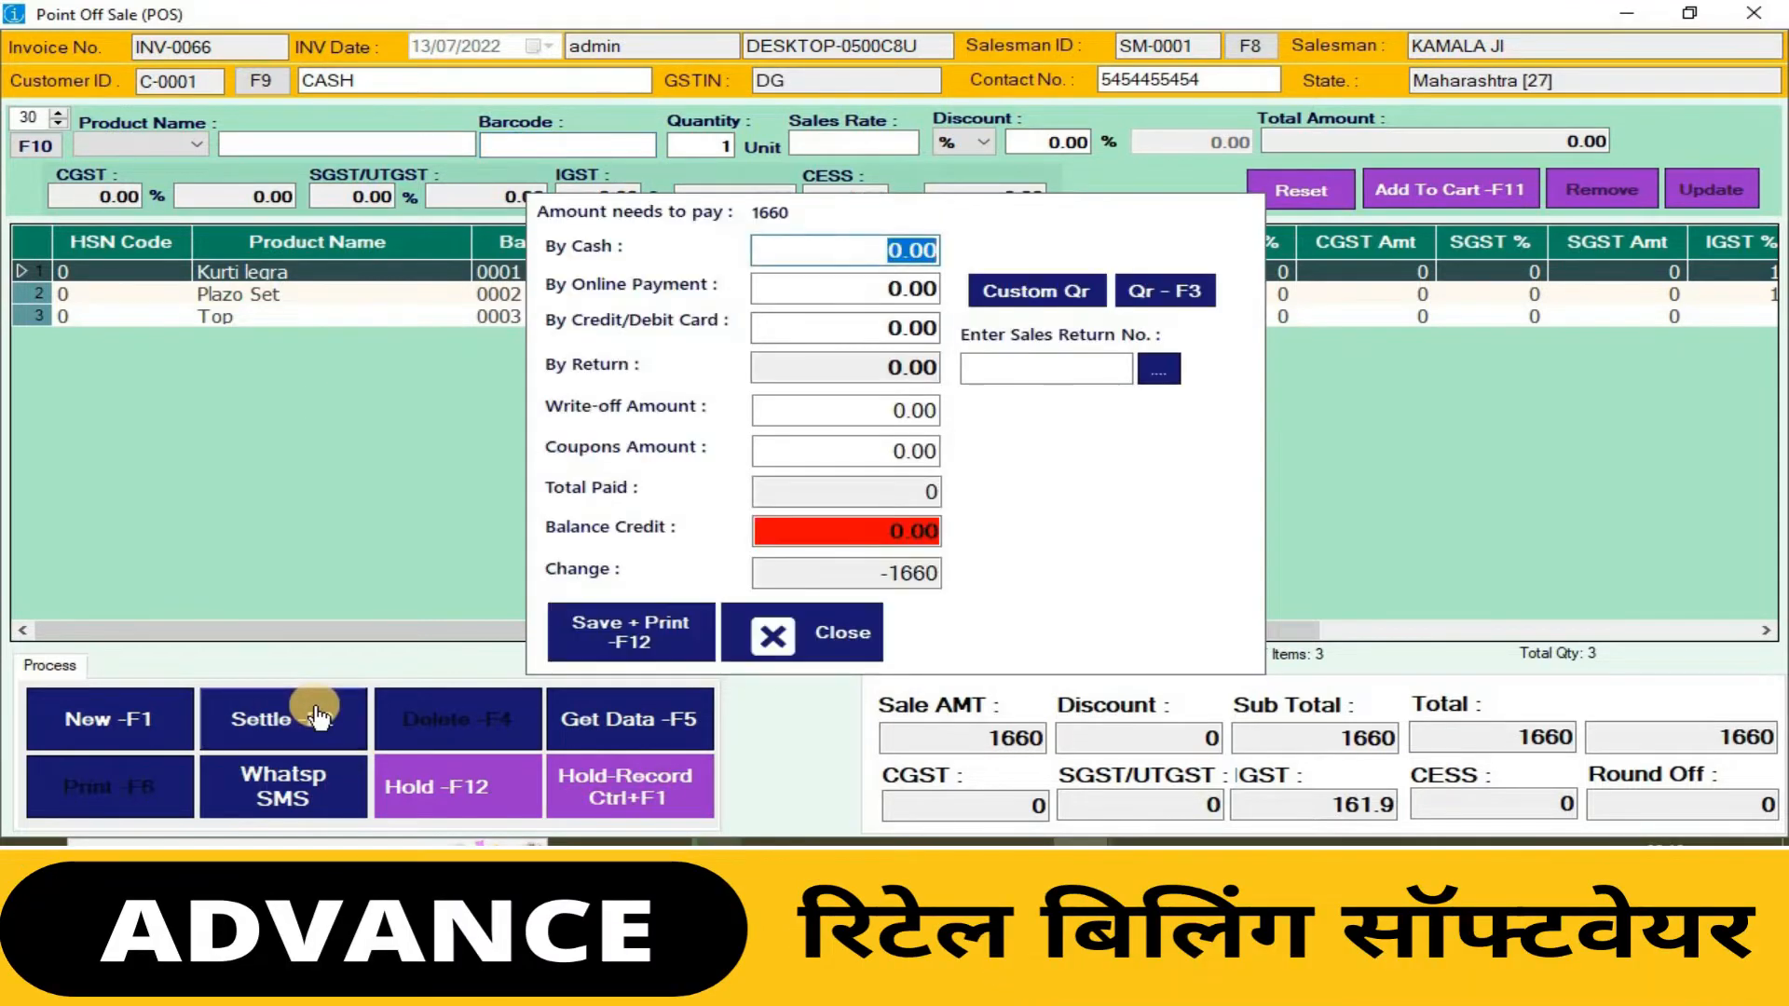
type("1")
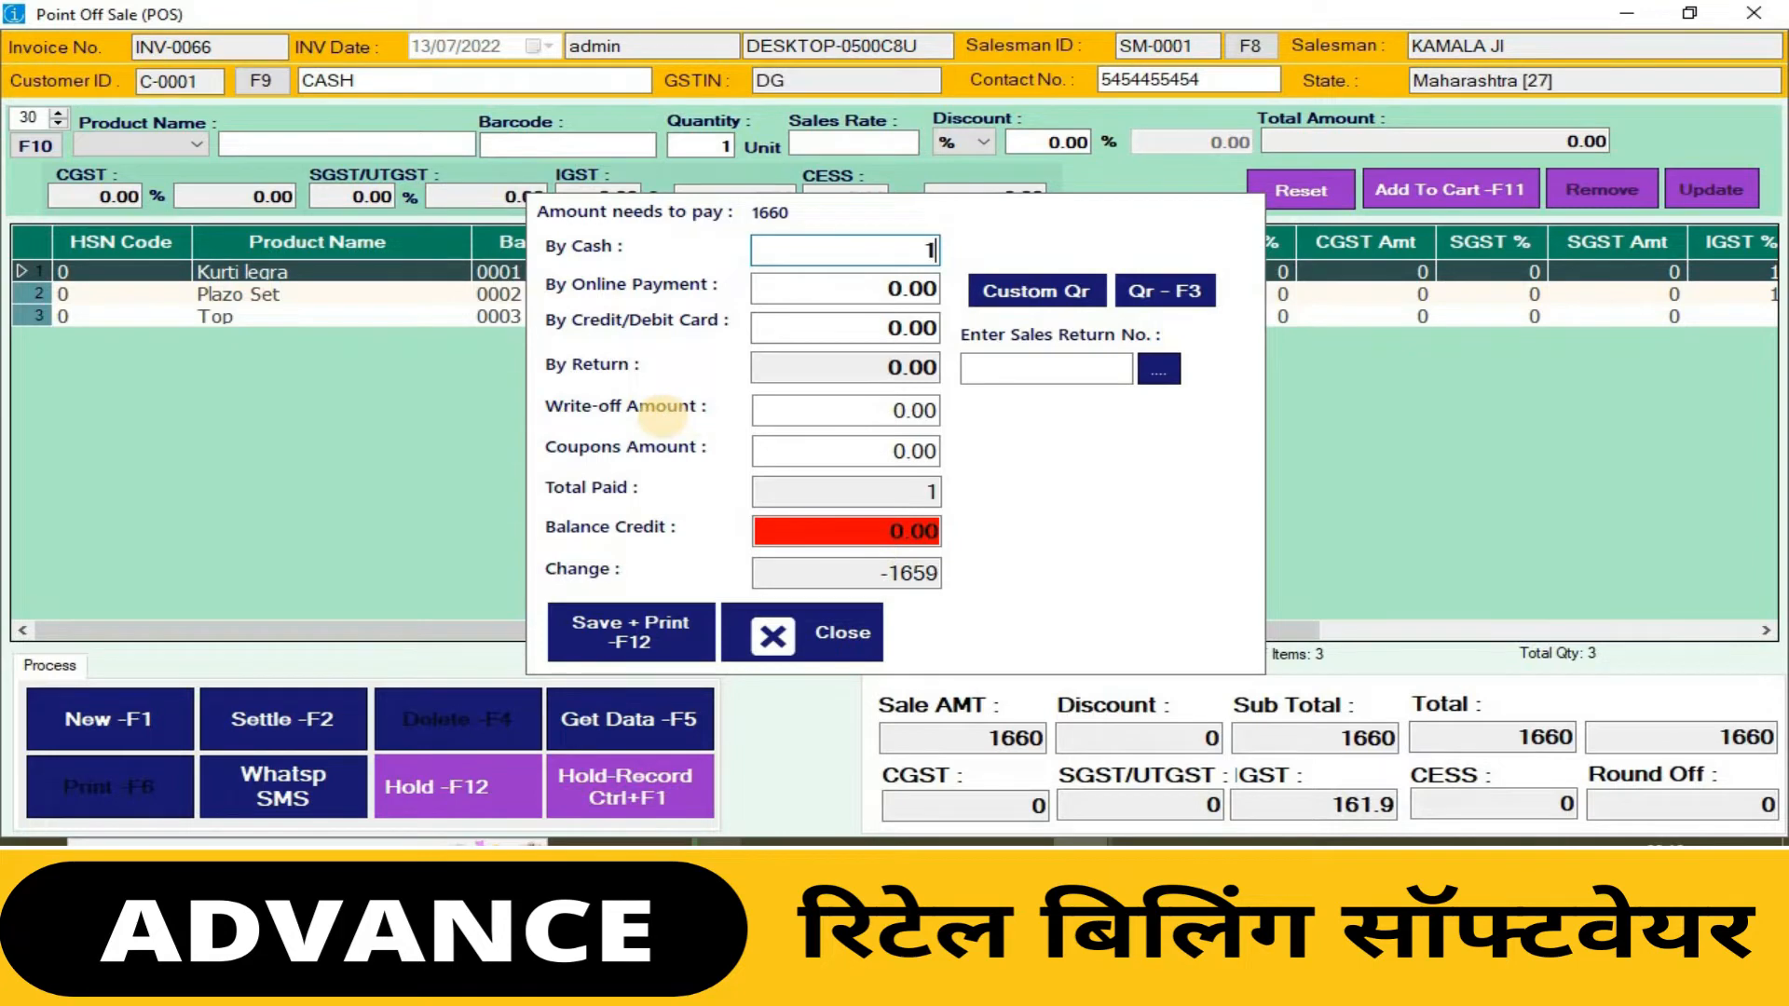
type("660")
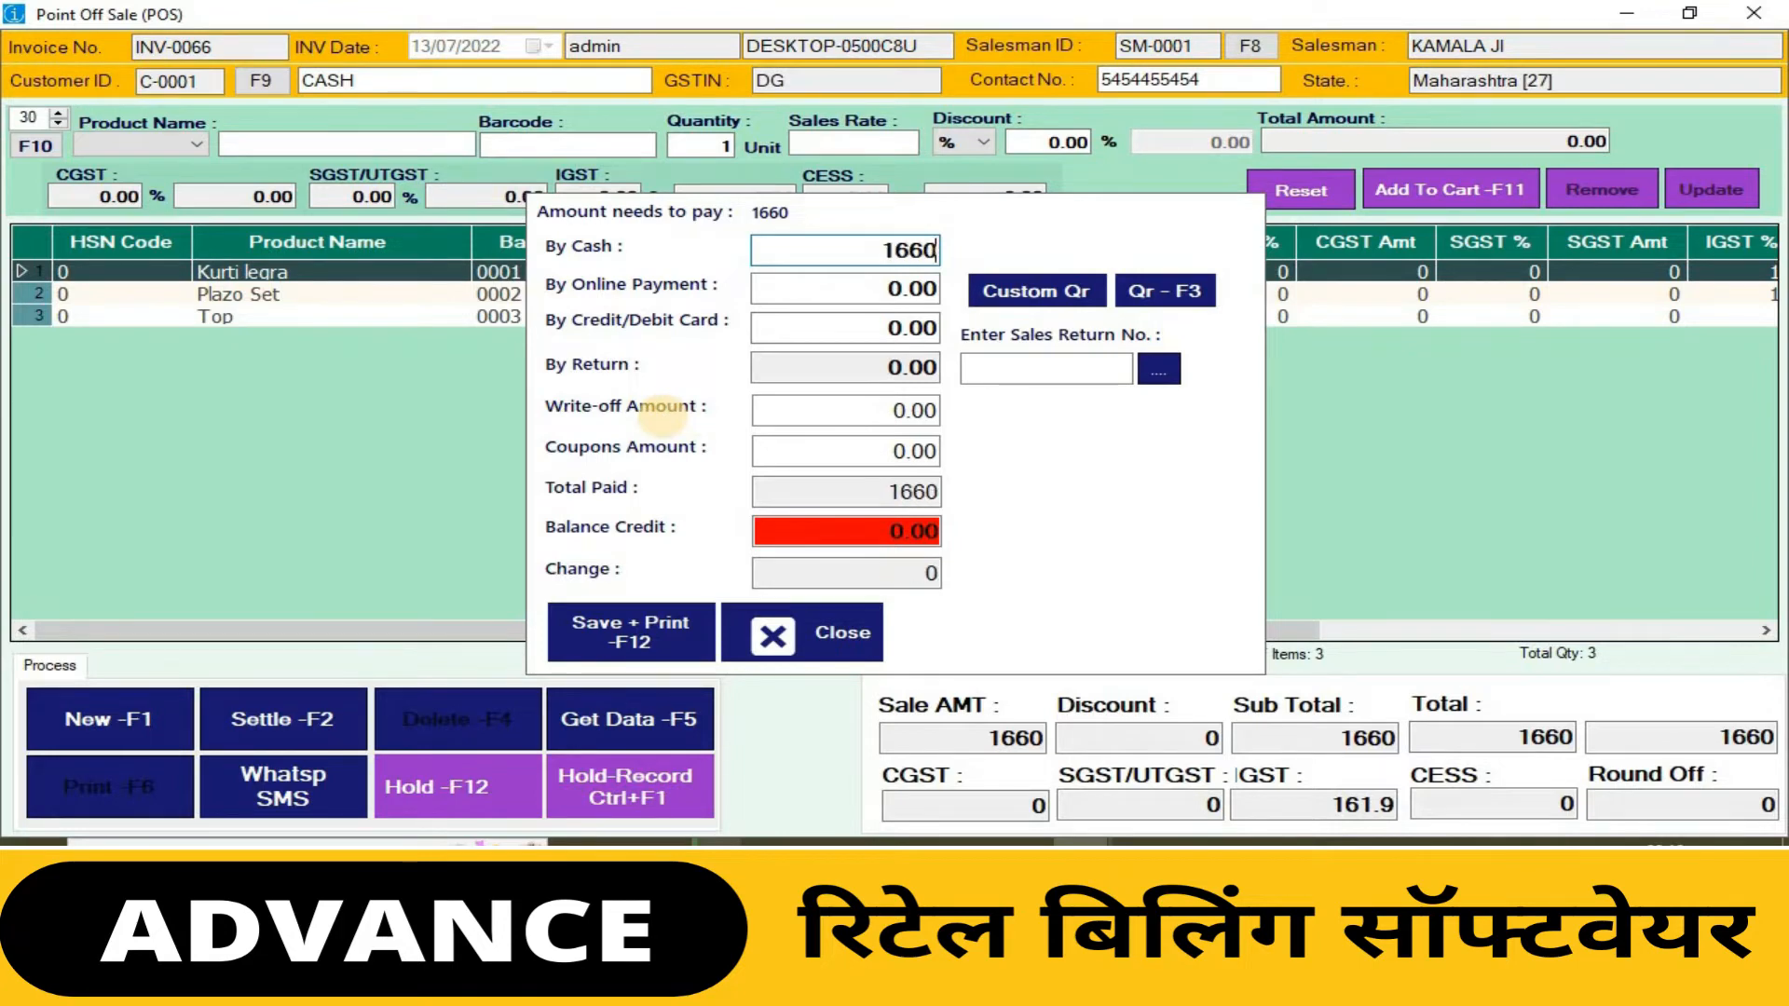
key("Tab")
key("Tab")
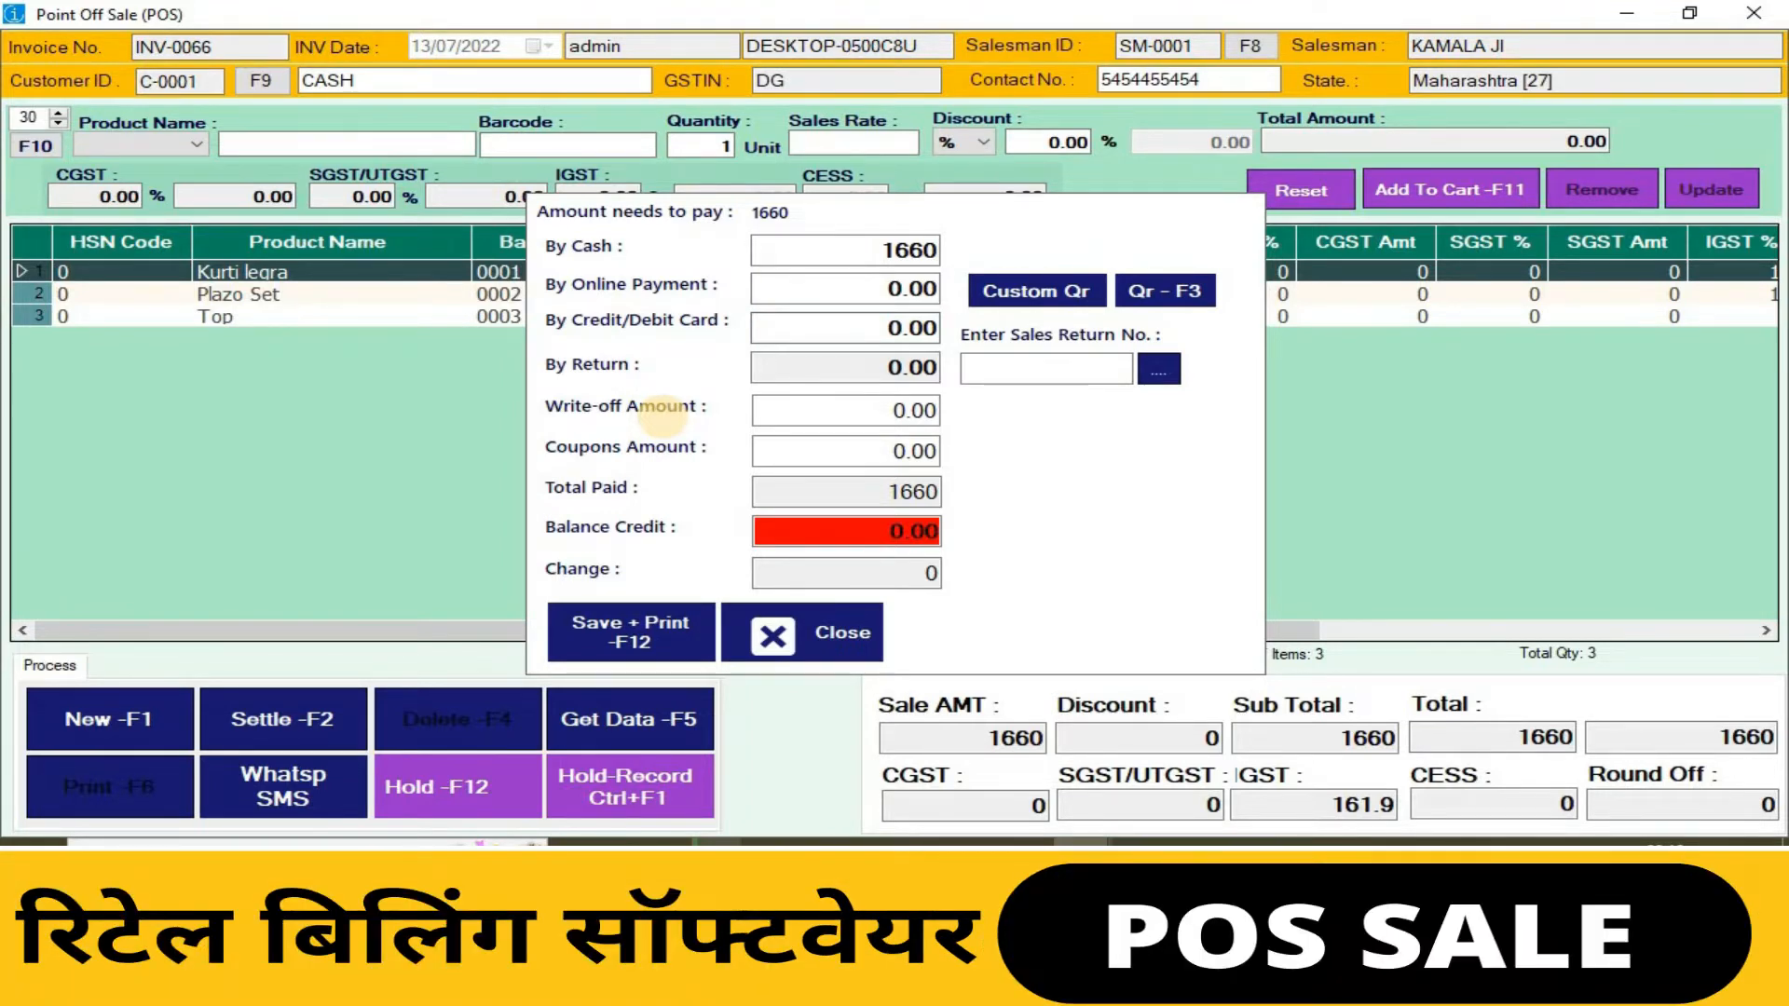
key("F12")
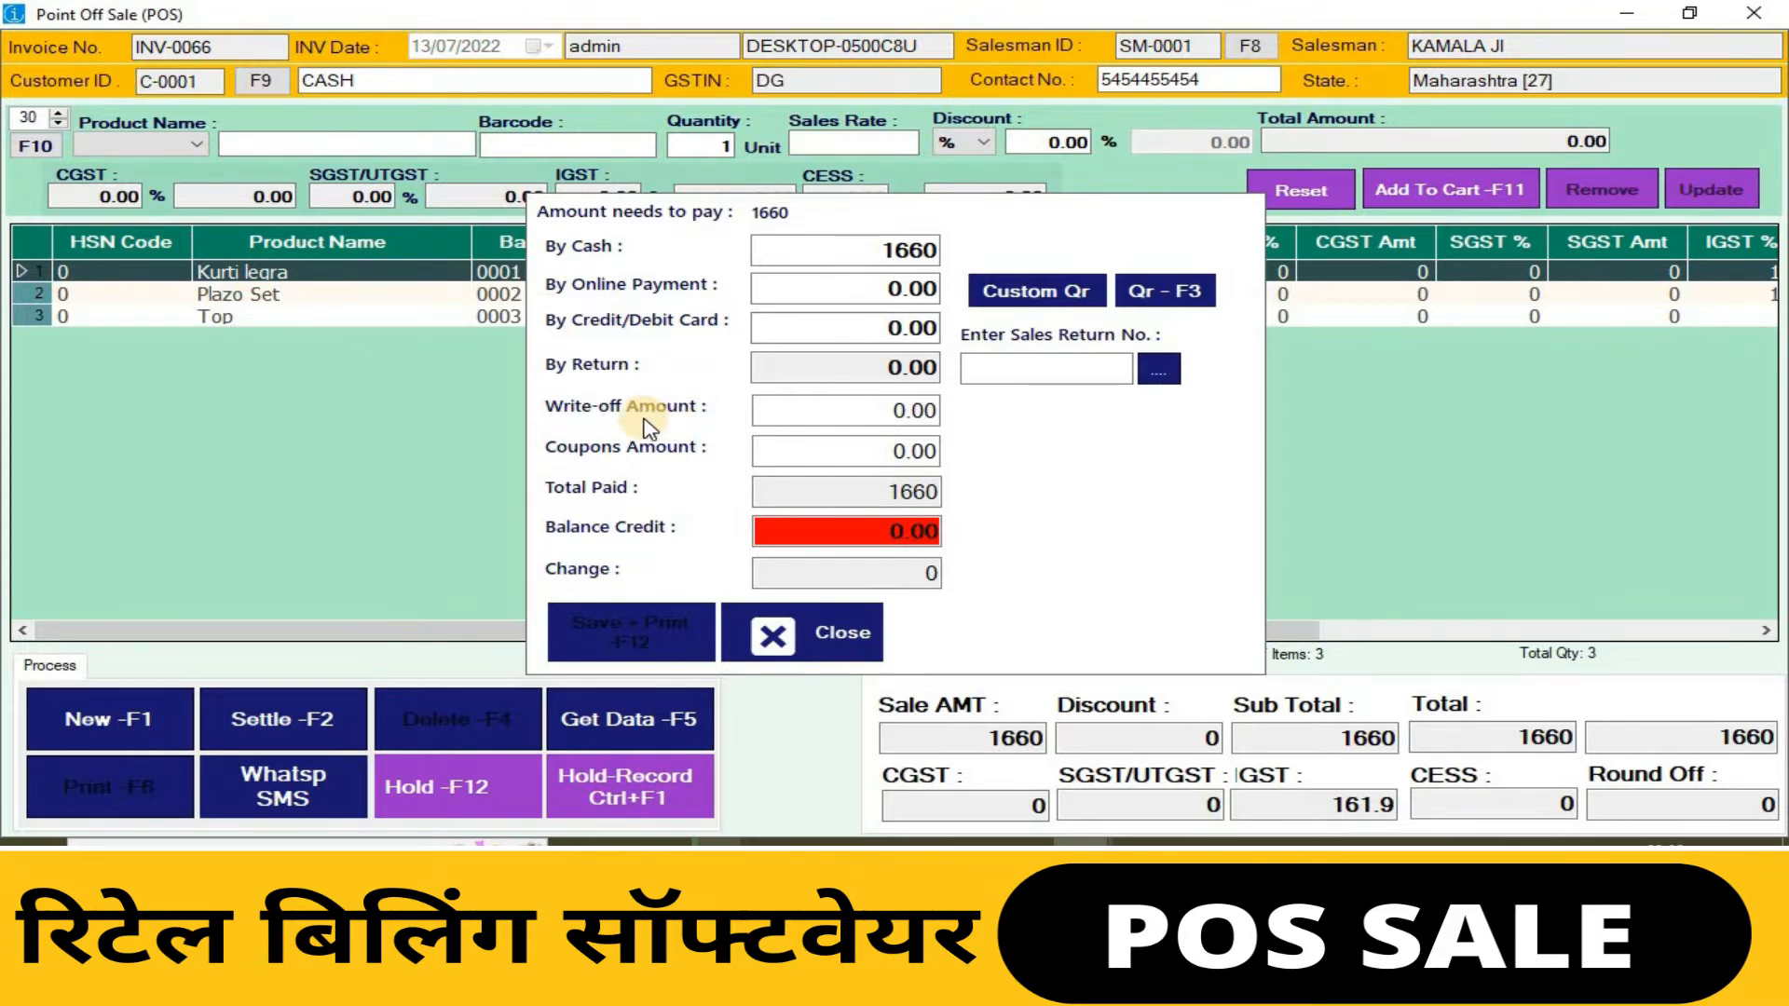
key("F12")
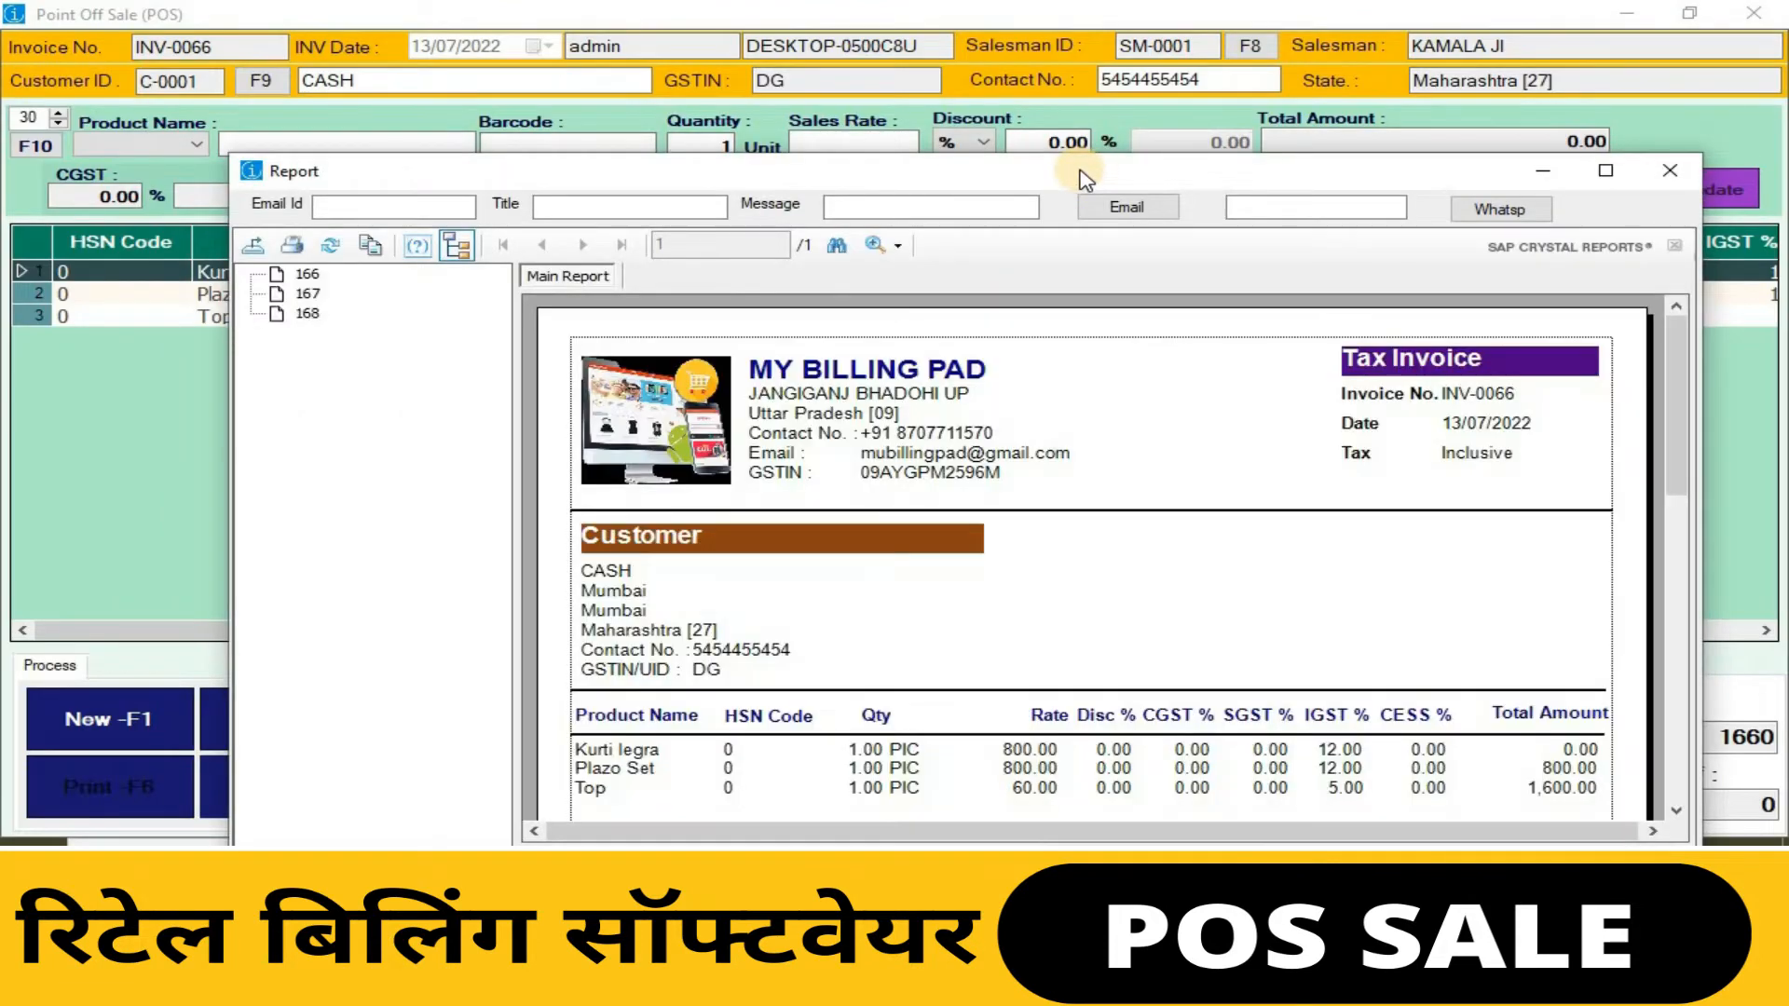
Examine the full tax invoice from header to terms, then close the report and the POS sale form.
double_click(1078, 175)
scroll(1146, 379, "down", 10)
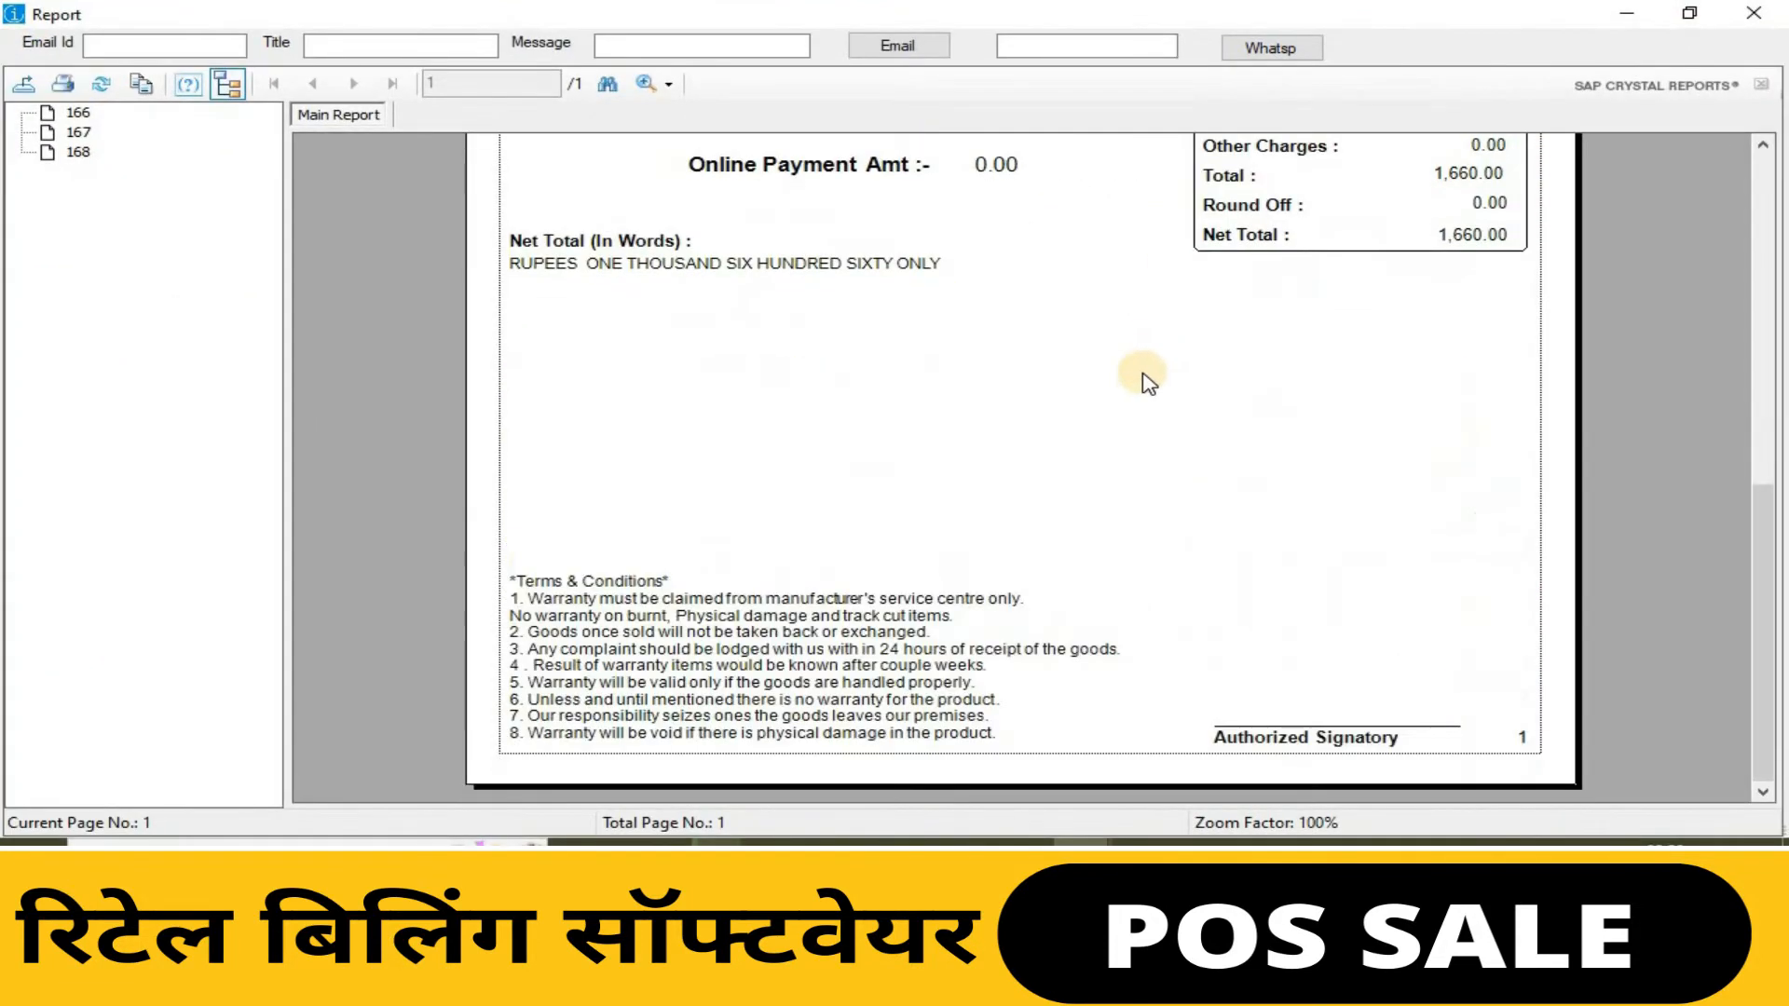
scroll(1106, 466, "up", 10)
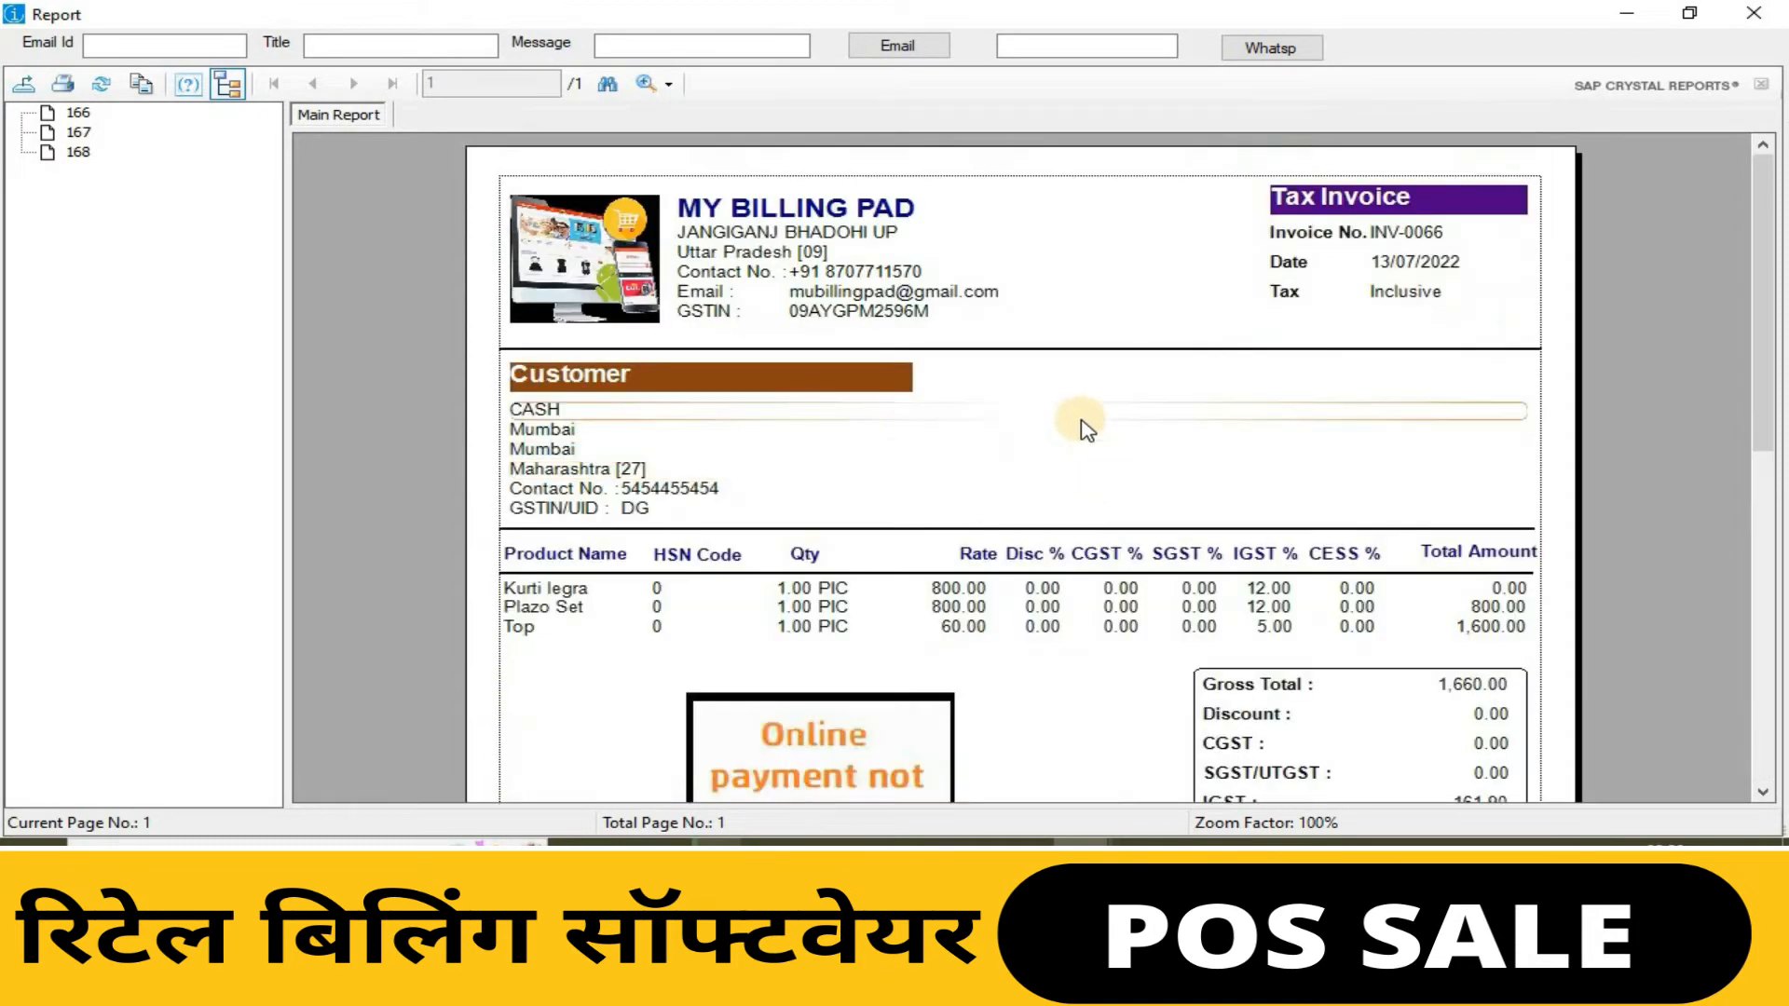
left_click(1755, 16)
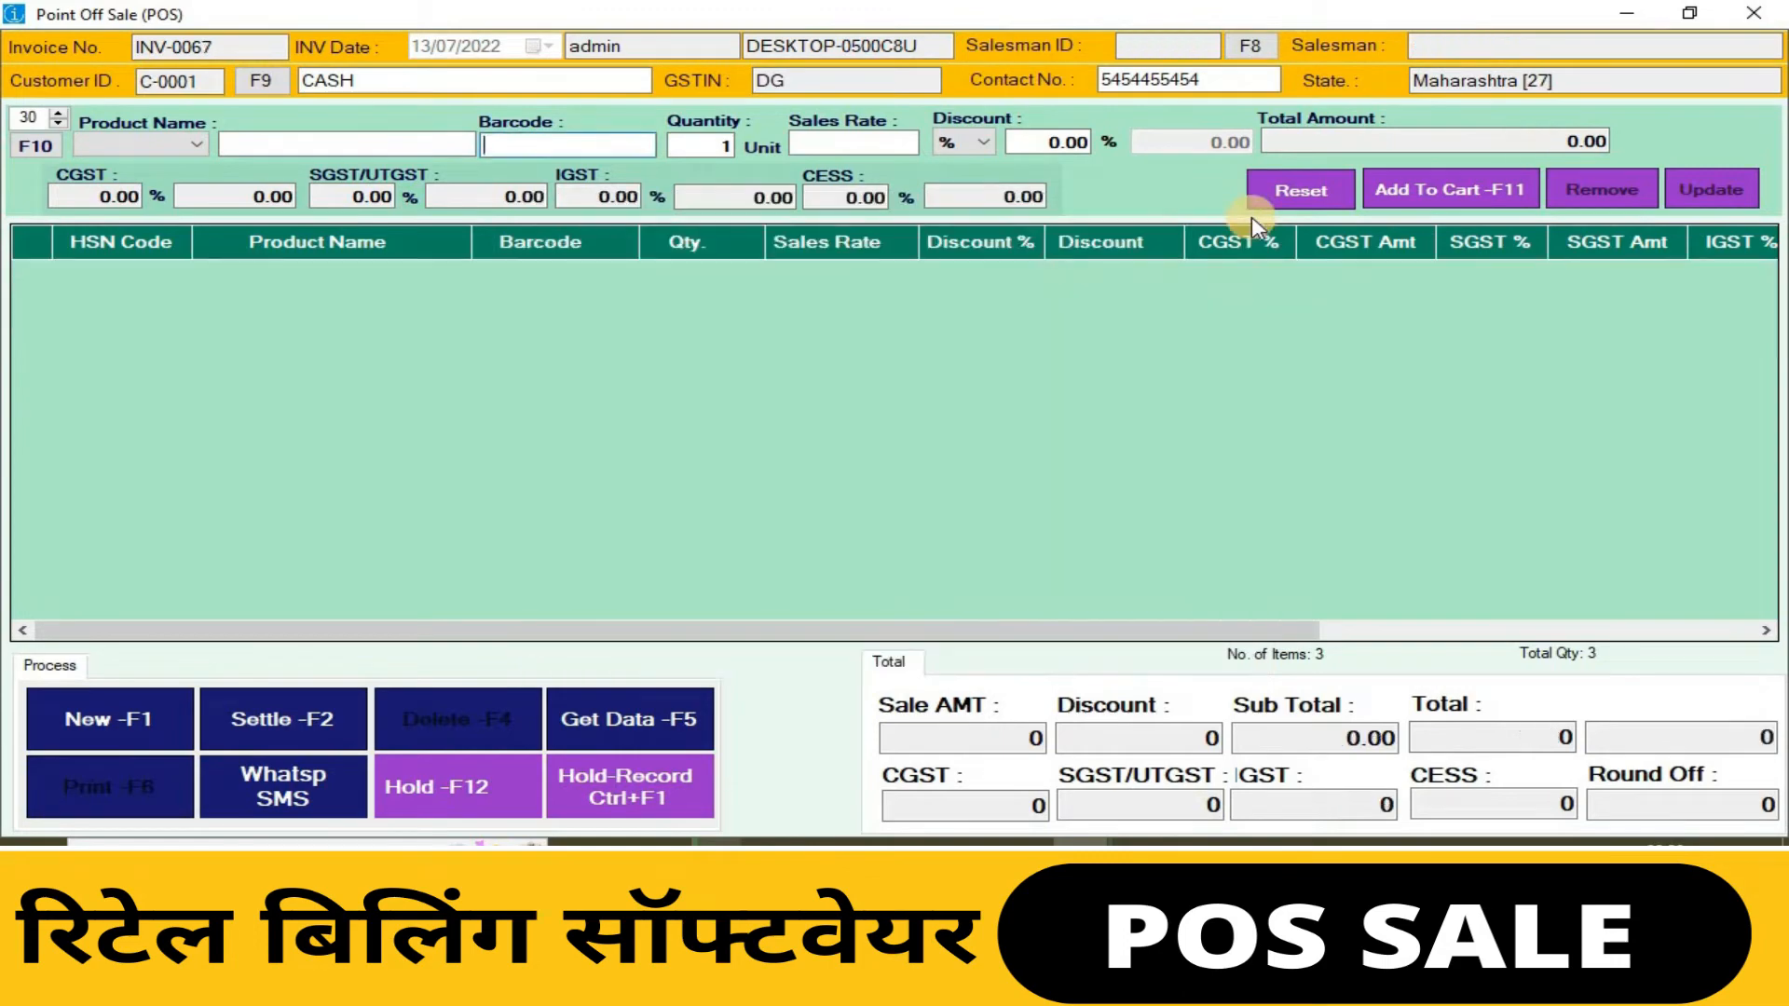
left_click(1752, 15)
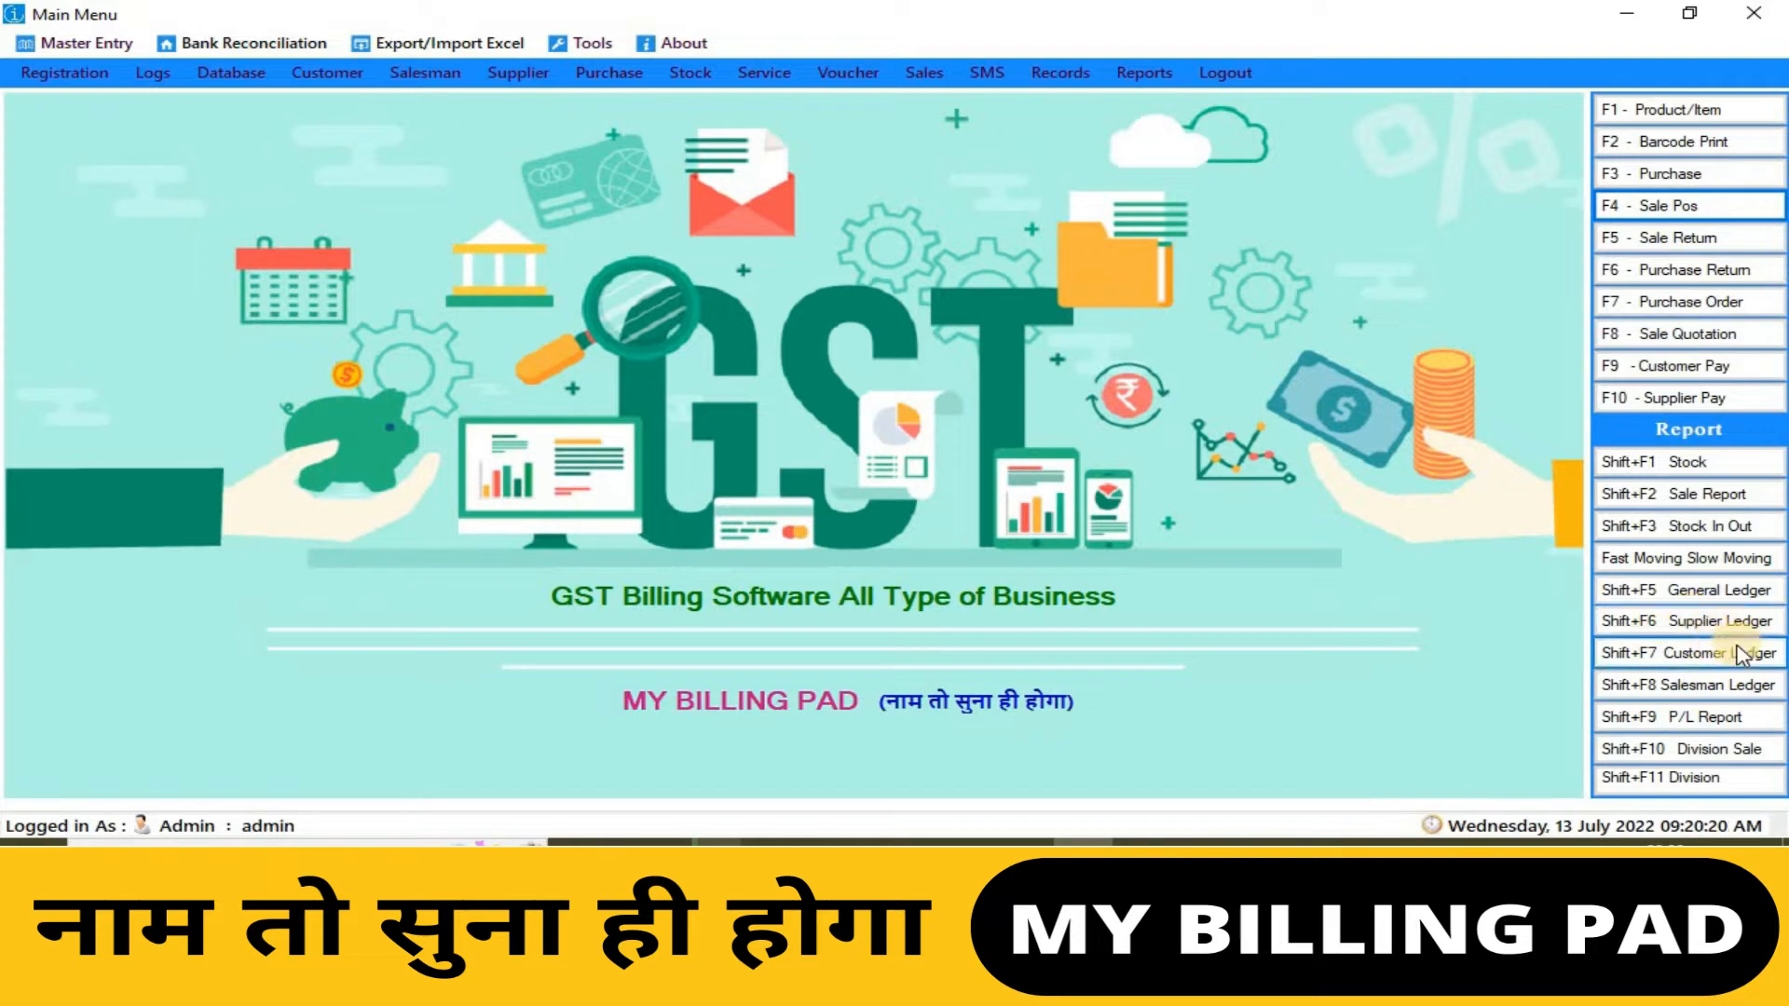
Generate the Salesman Ledger report for the registered salesman with a From date of 01/07/2022.
left_click(1683, 686)
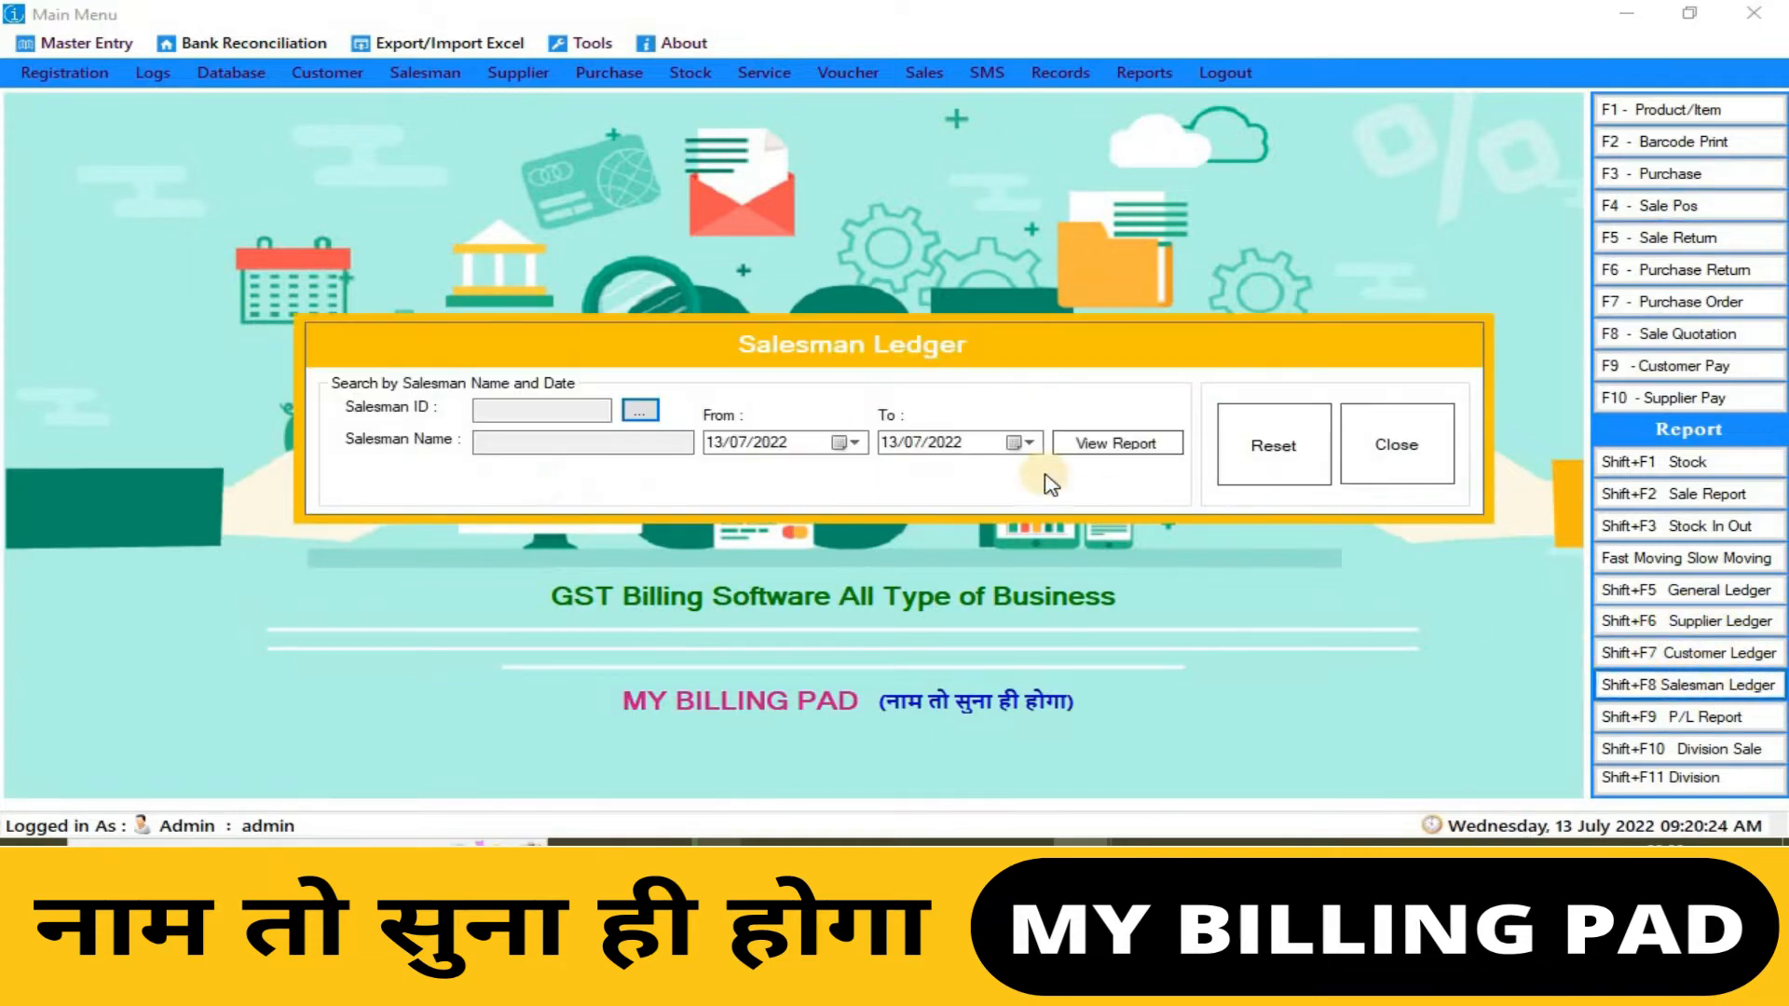
left_click(640, 411)
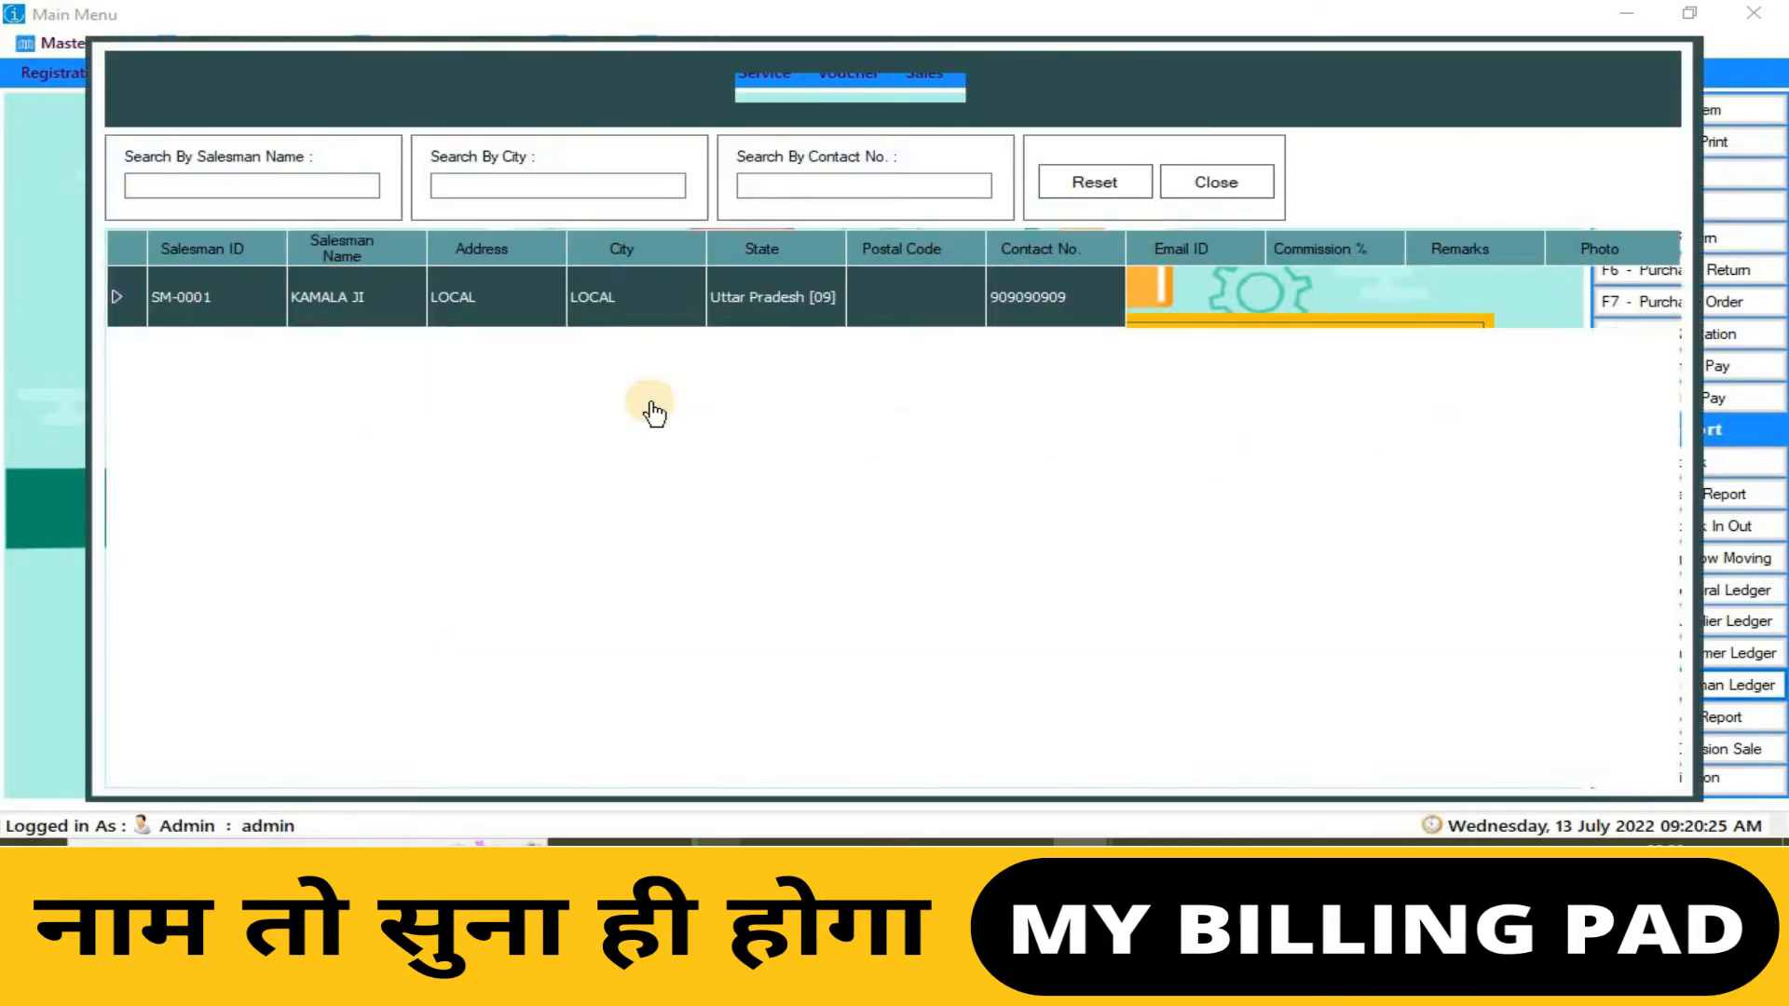
double_click(461, 312)
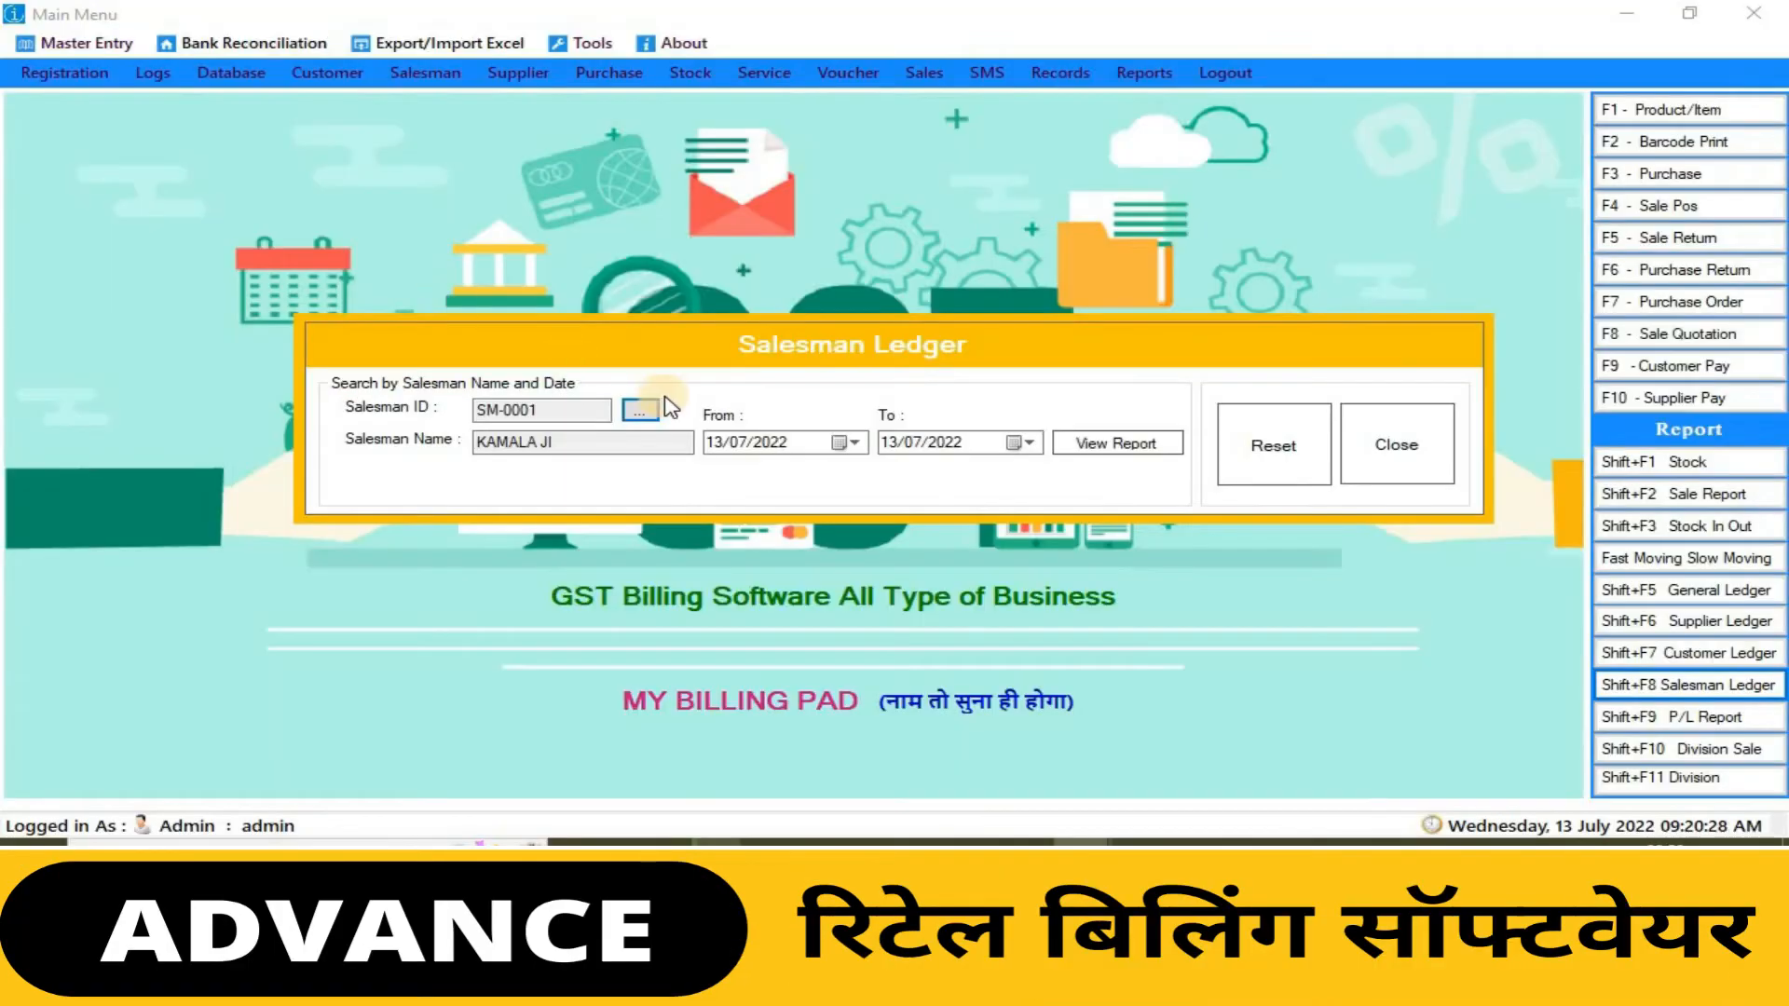
left_click(844, 444)
left_click(863, 448)
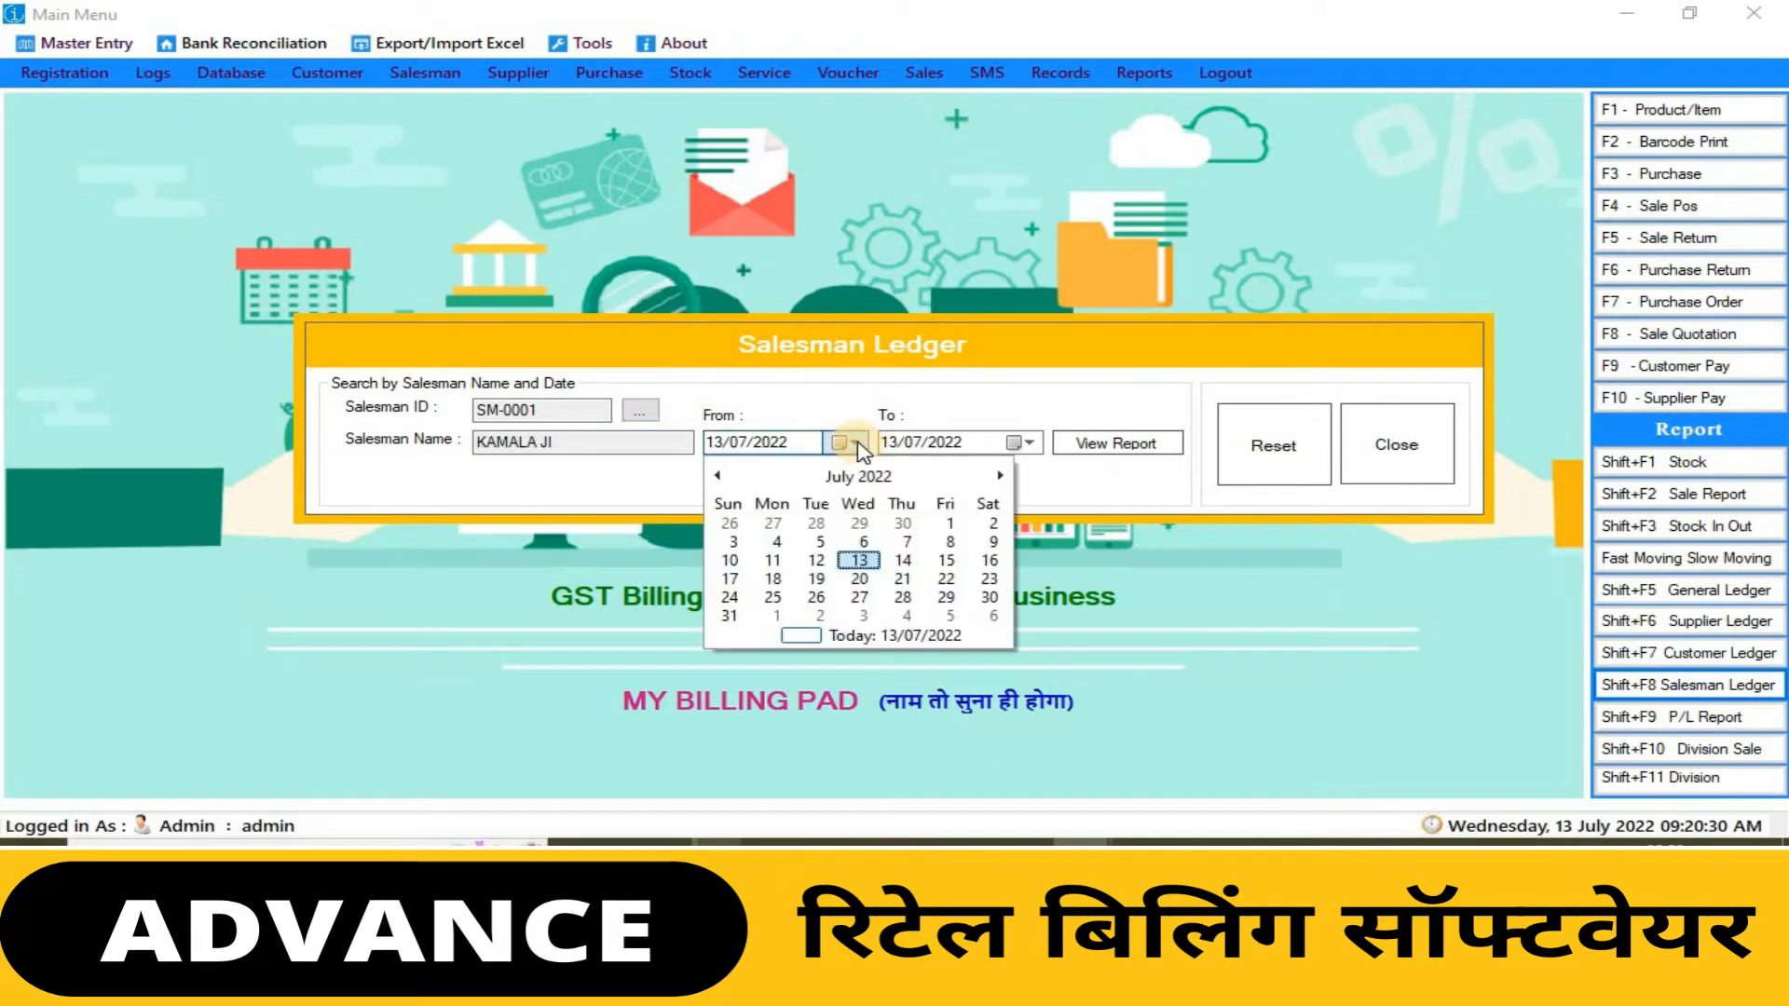
left_click(945, 527)
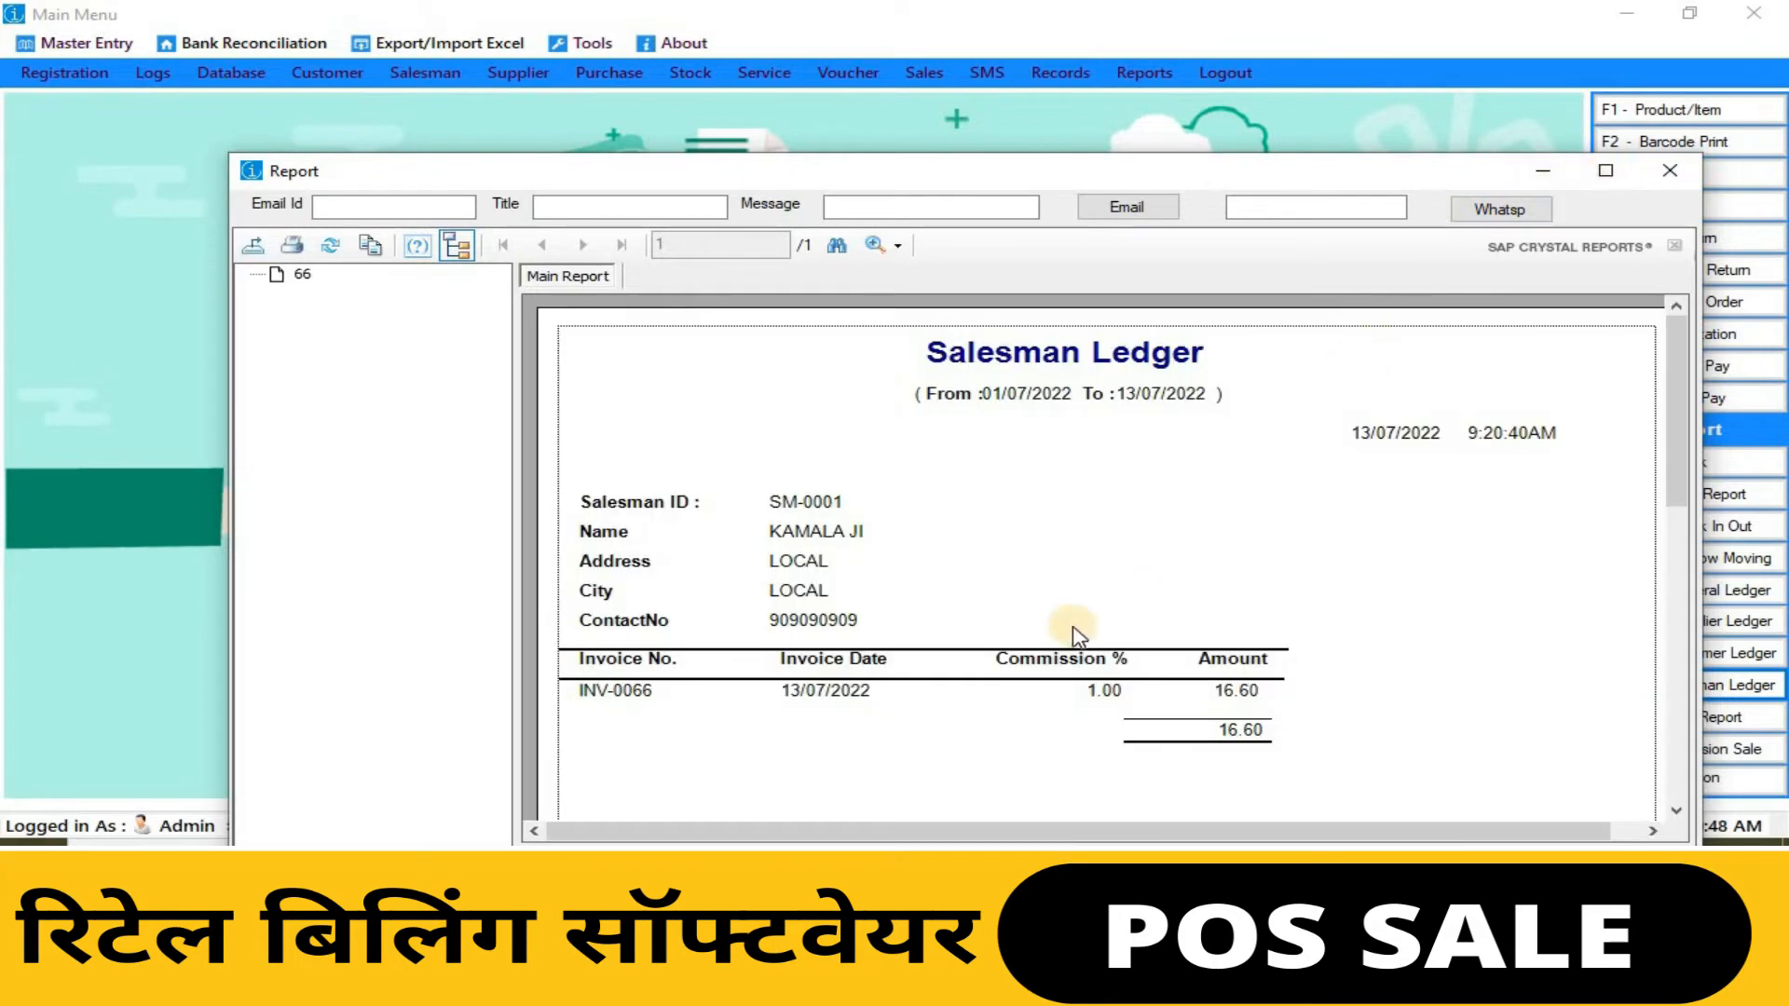
Examine the invoice number, date, commission percentage and amount in the Salesman Ledger report, then close it.
left_click(1230, 694)
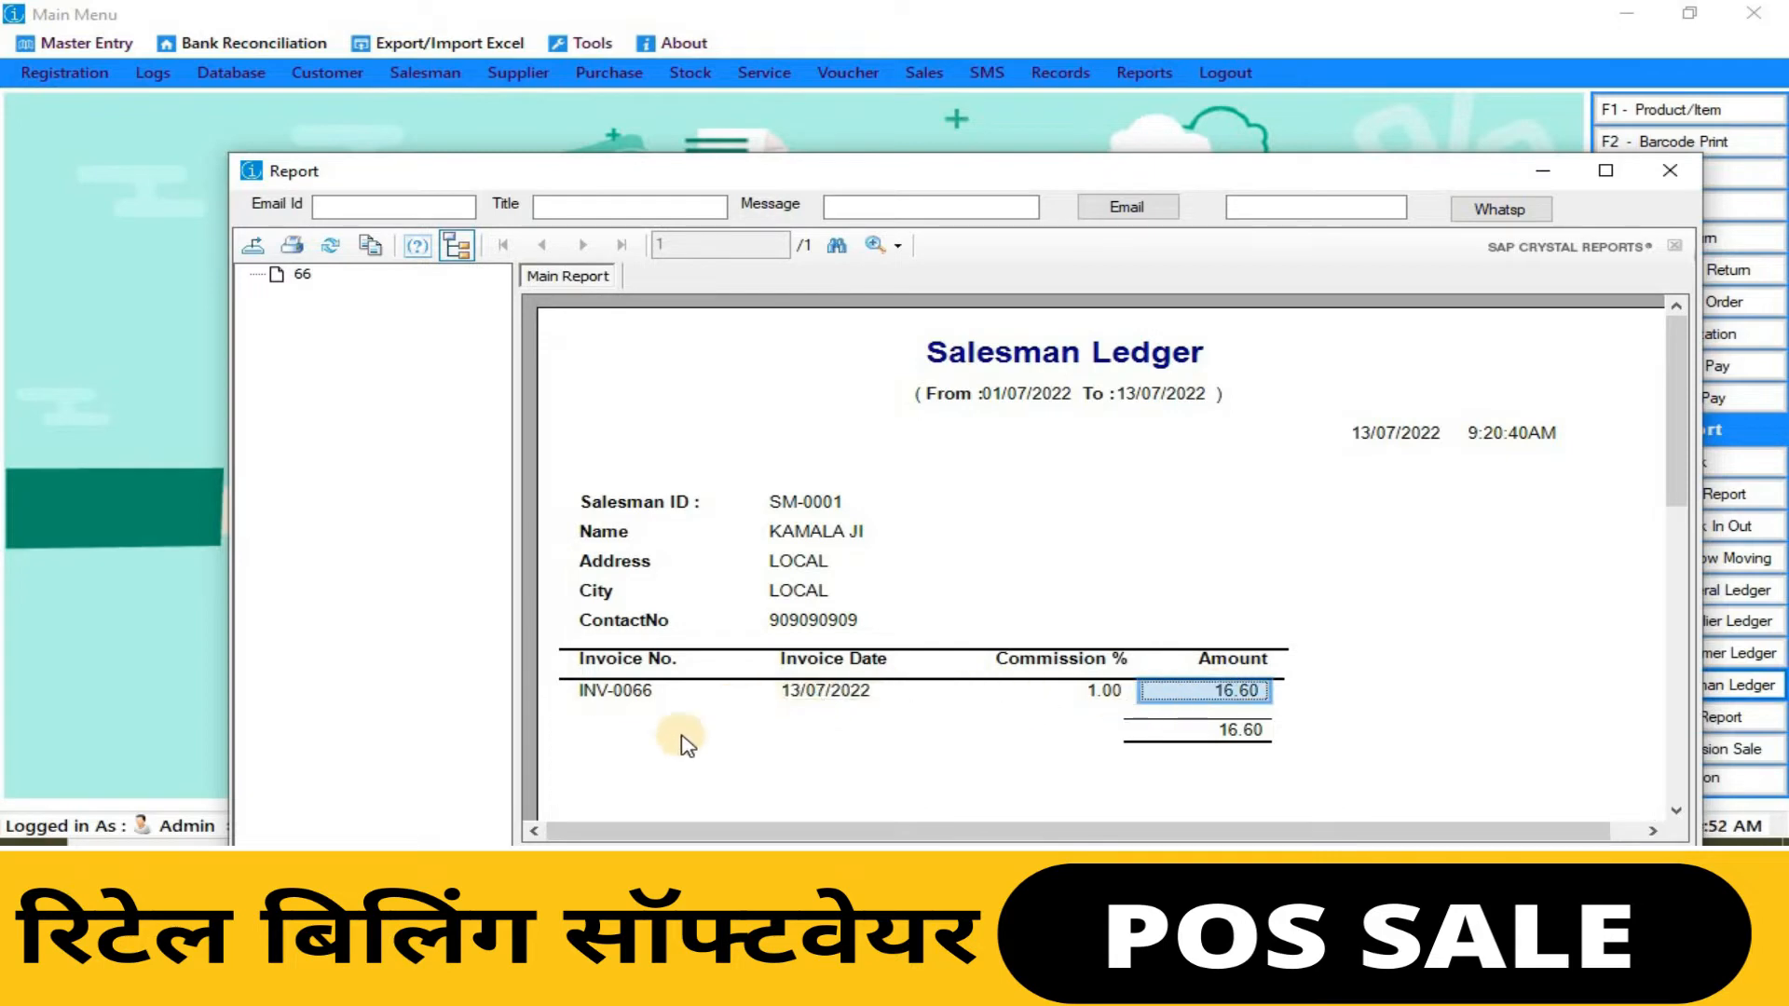
left_click(652, 695)
left_click(839, 694)
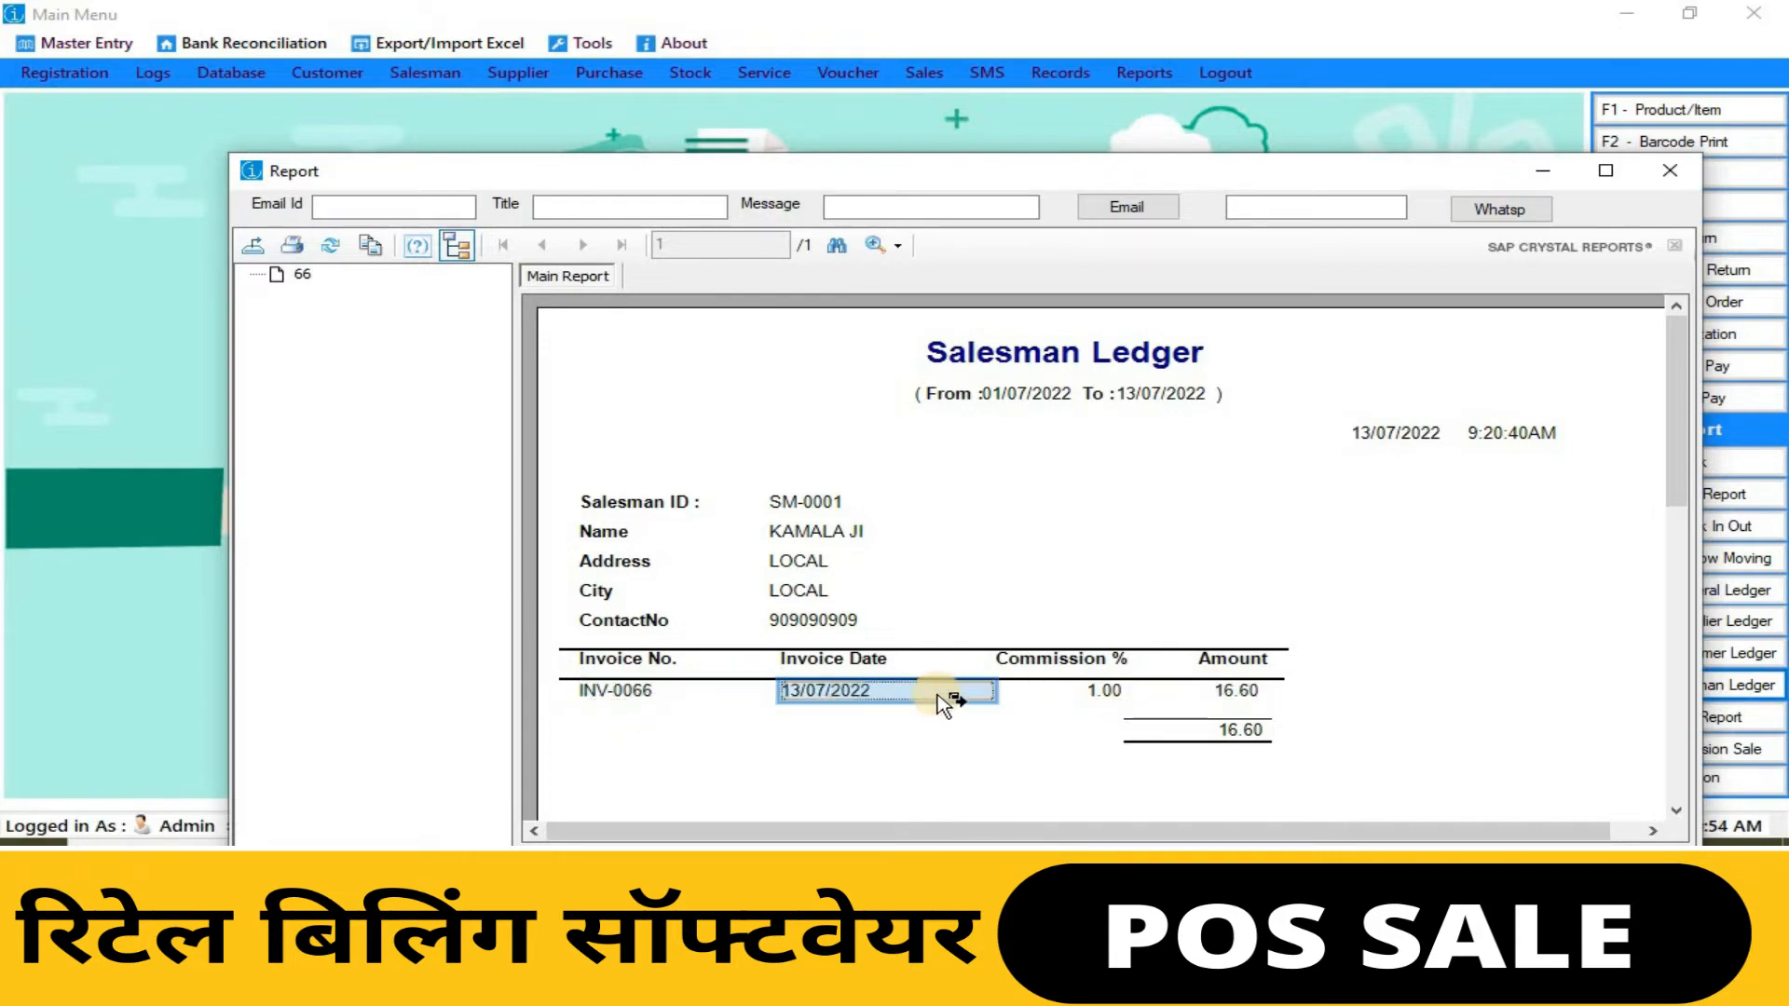
left_click(1109, 692)
left_click(1216, 695)
scroll(1028, 573, "down", 5)
scroll(1032, 576, "up", 5)
left_click(1606, 170)
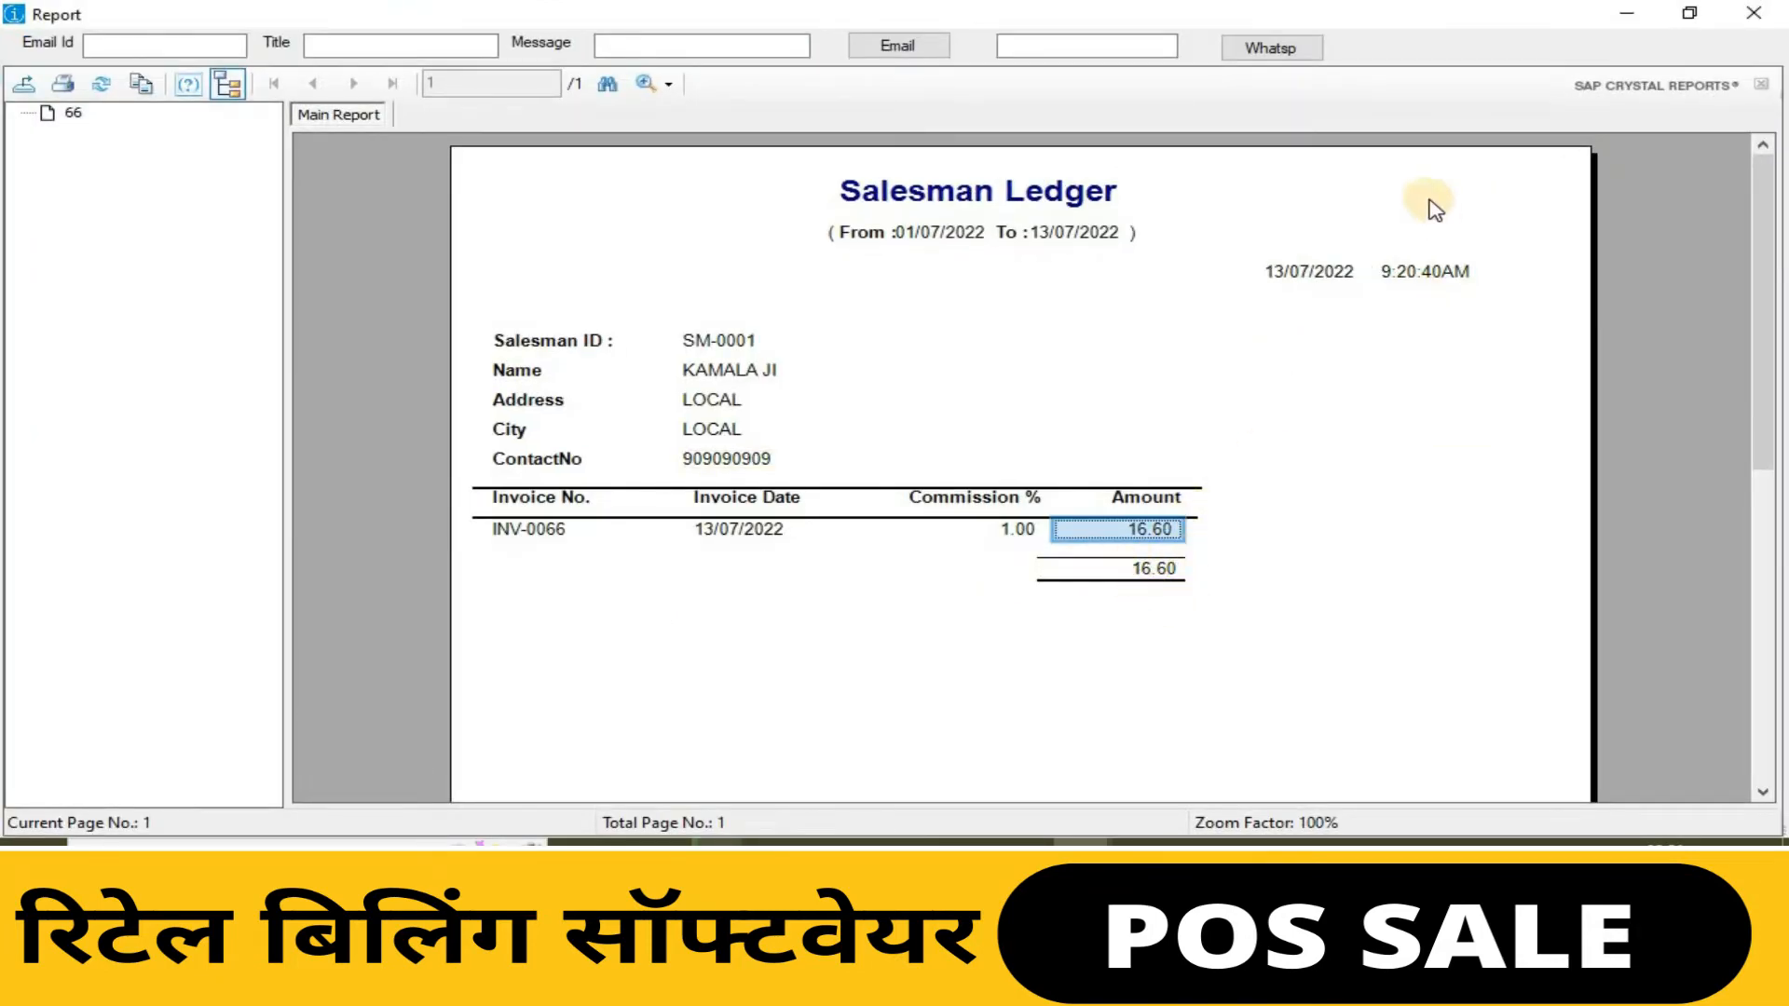
left_click(1753, 13)
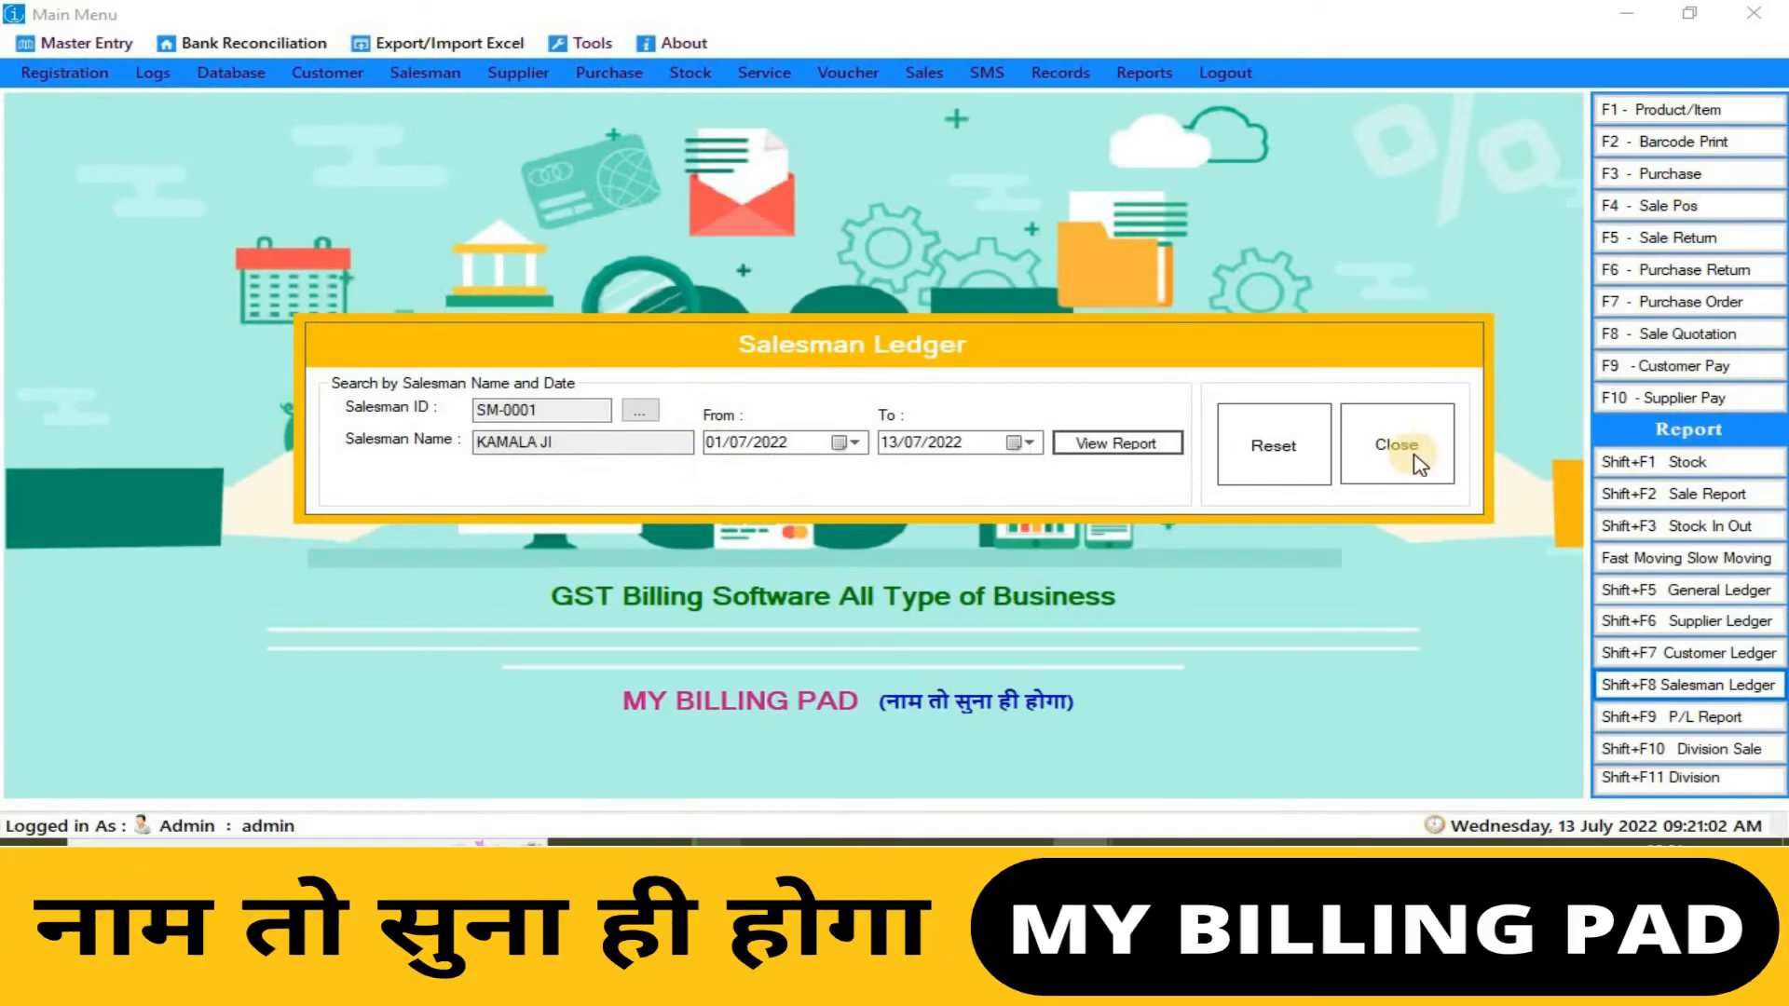
Start a new POS sale and assign the registered salesman to it from the salesman list.
left_click(1673, 214)
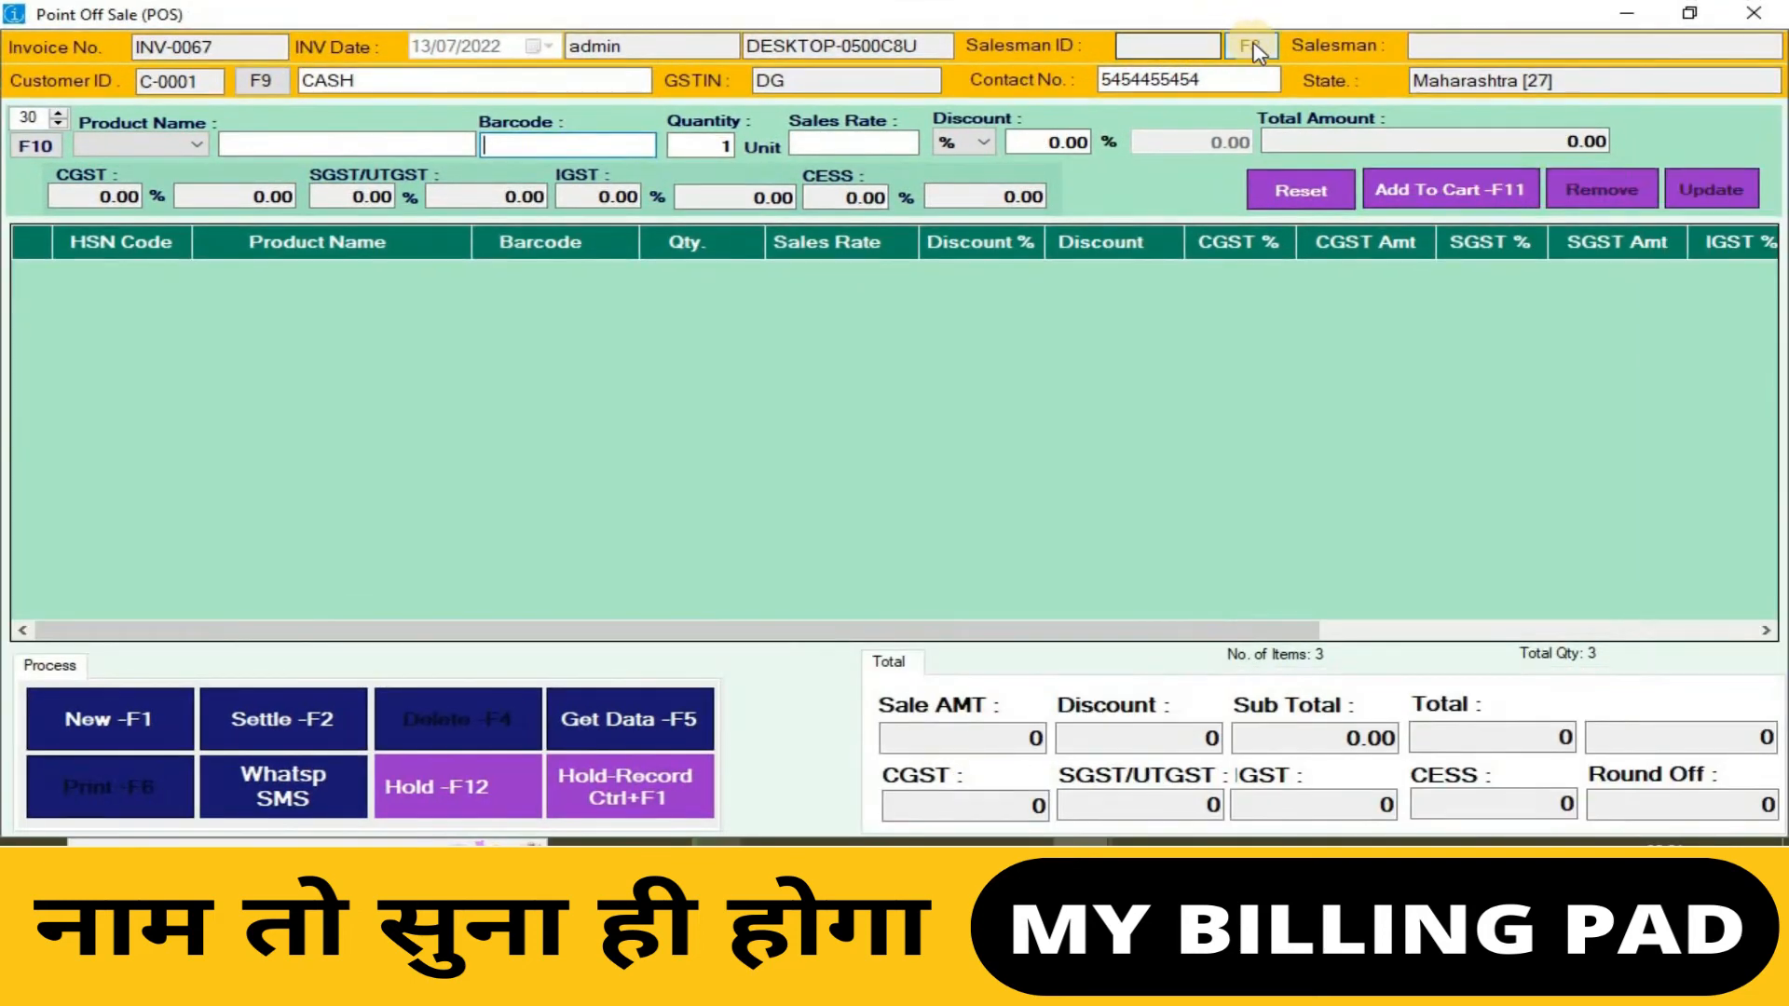
left_click(1253, 47)
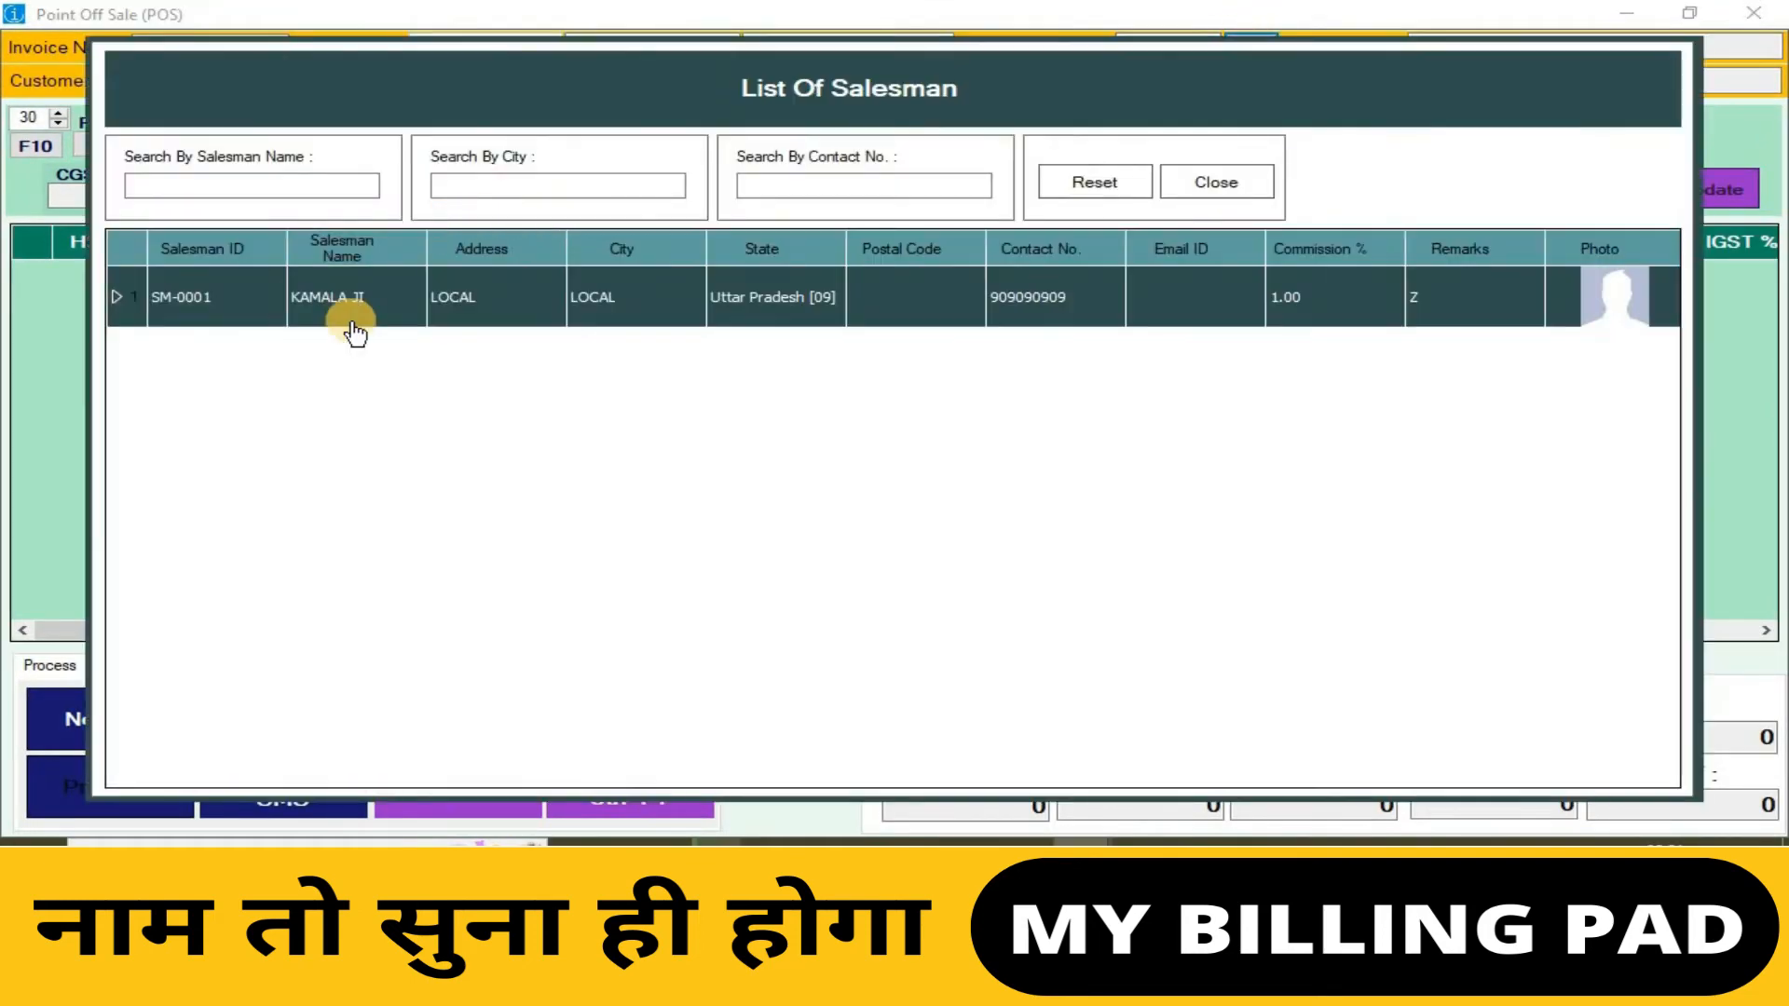
double_click(359, 296)
Add one unit of the product with barcode 0001 and two units of the product with barcode 0002 to the sale.
left_click(515, 145)
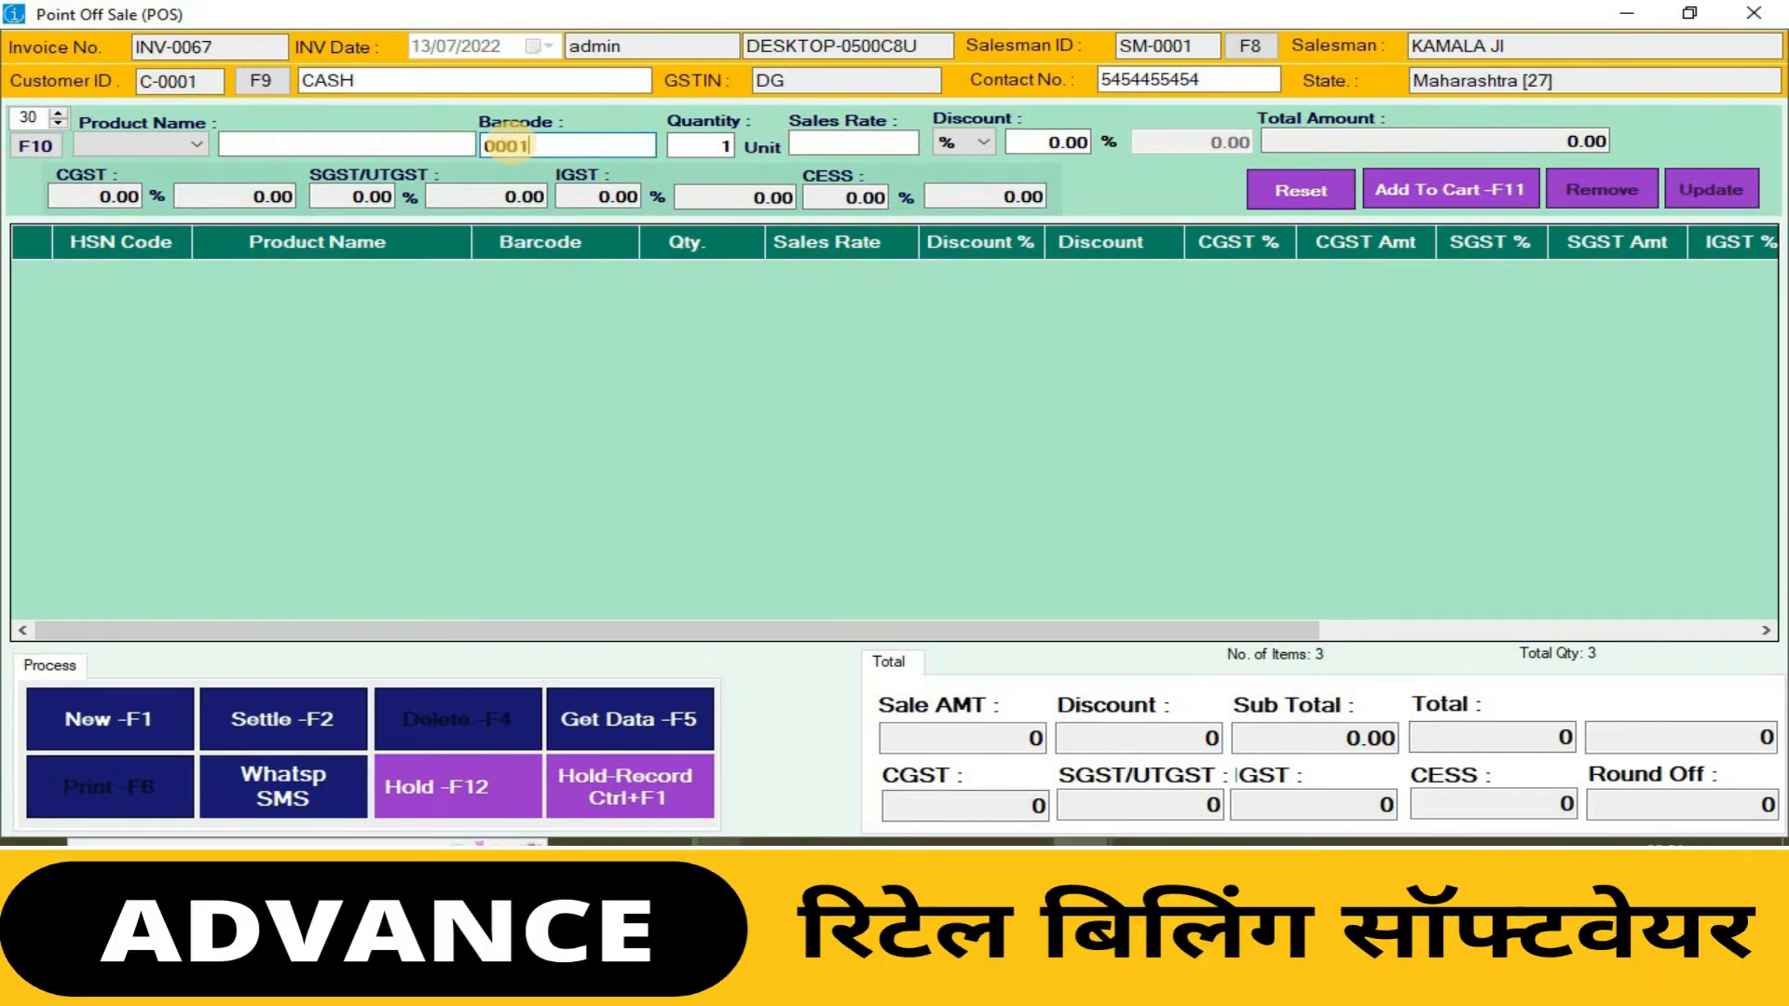
key("Return")
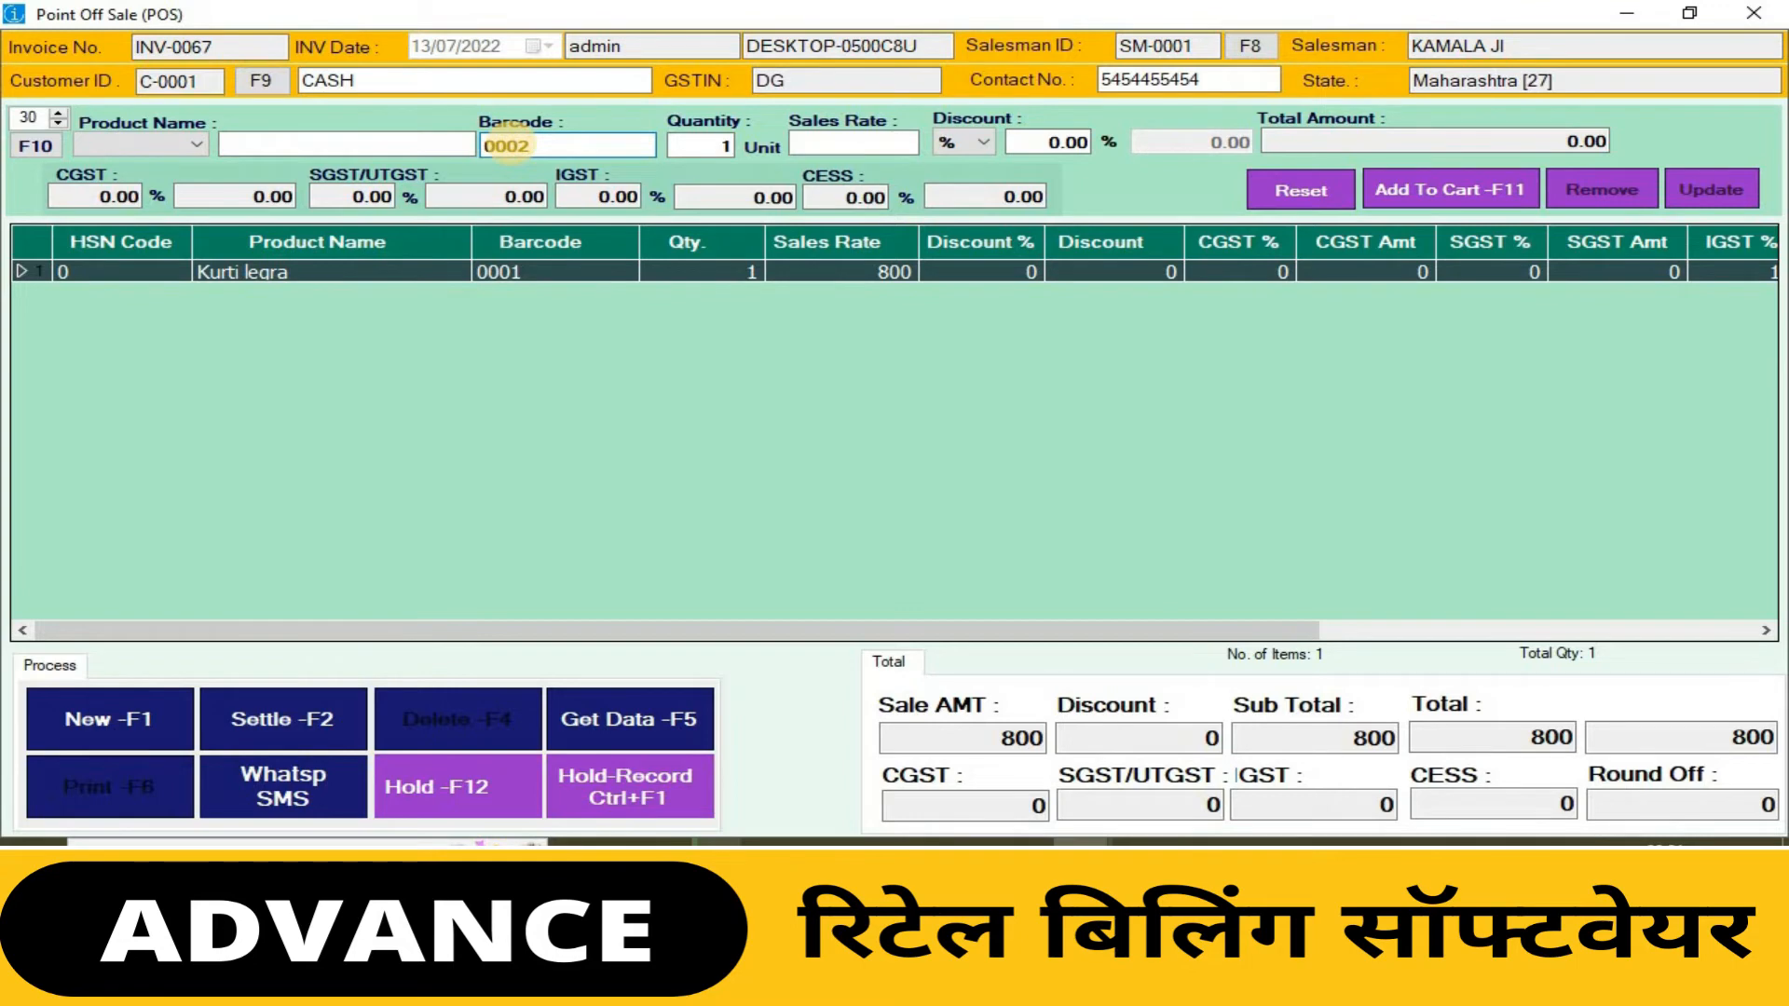
key("Return")
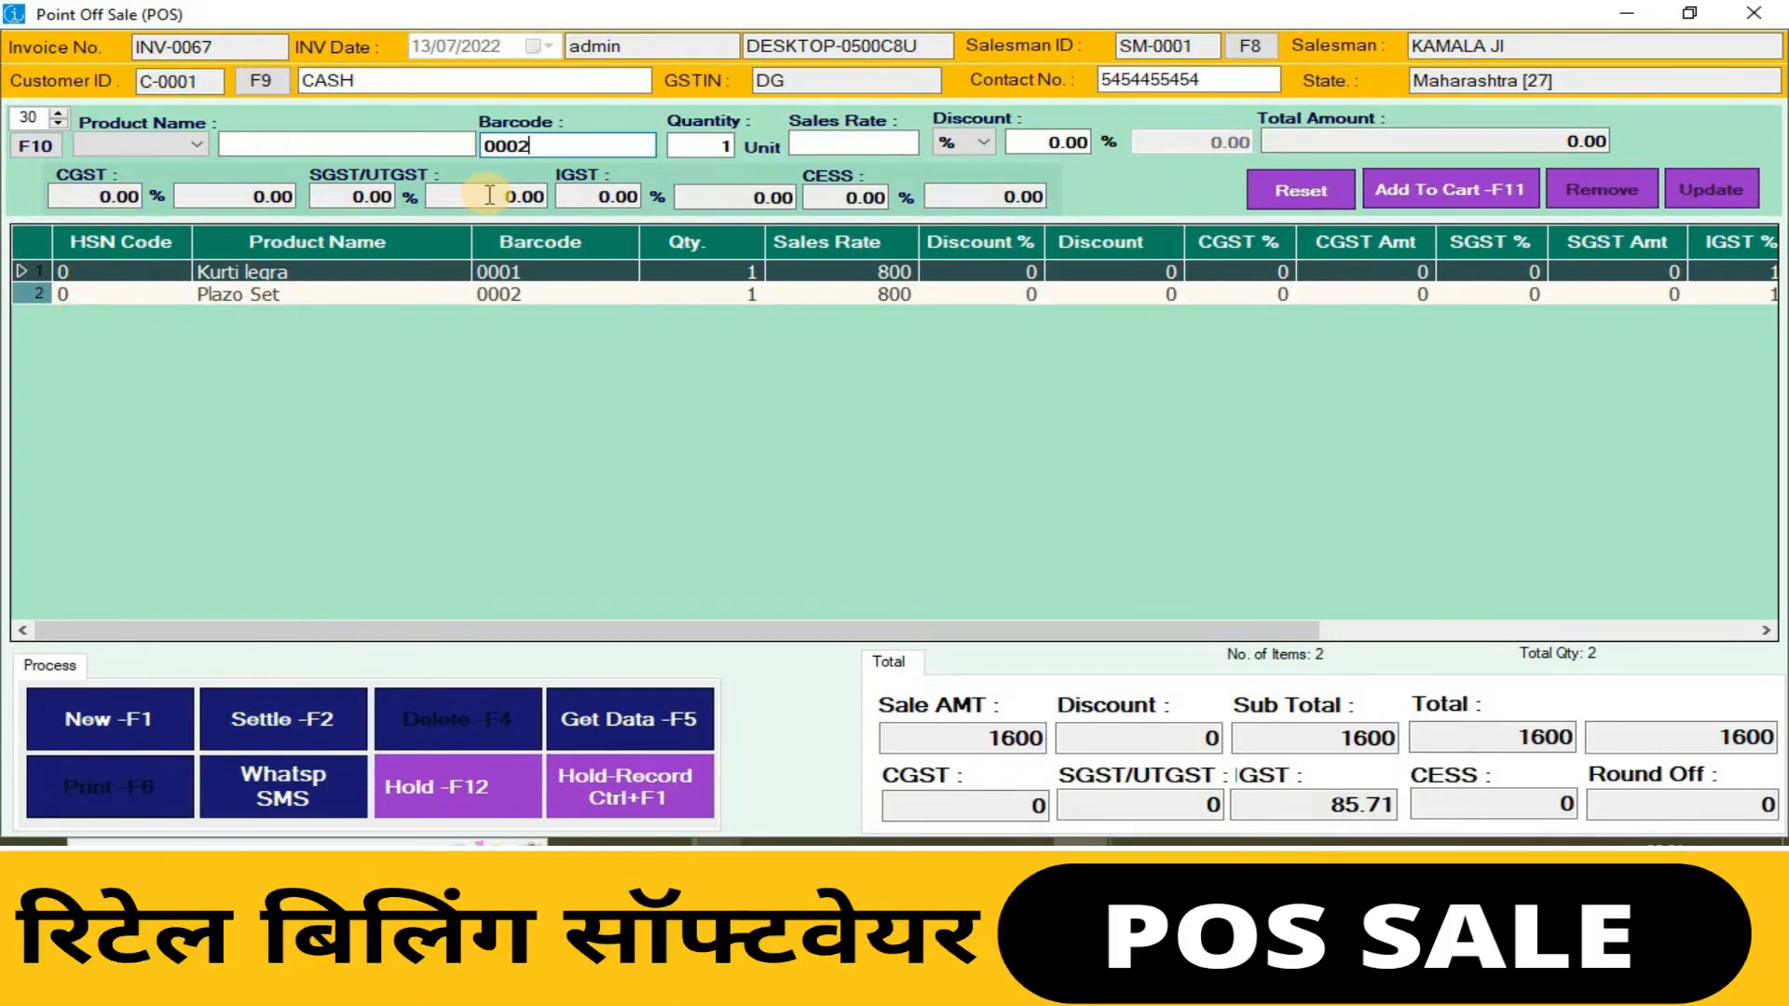
key("Return")
Settle the sale with a cash payment of 2400, save it without printing the tax invoice, and close the POS form.
left_click(261, 716)
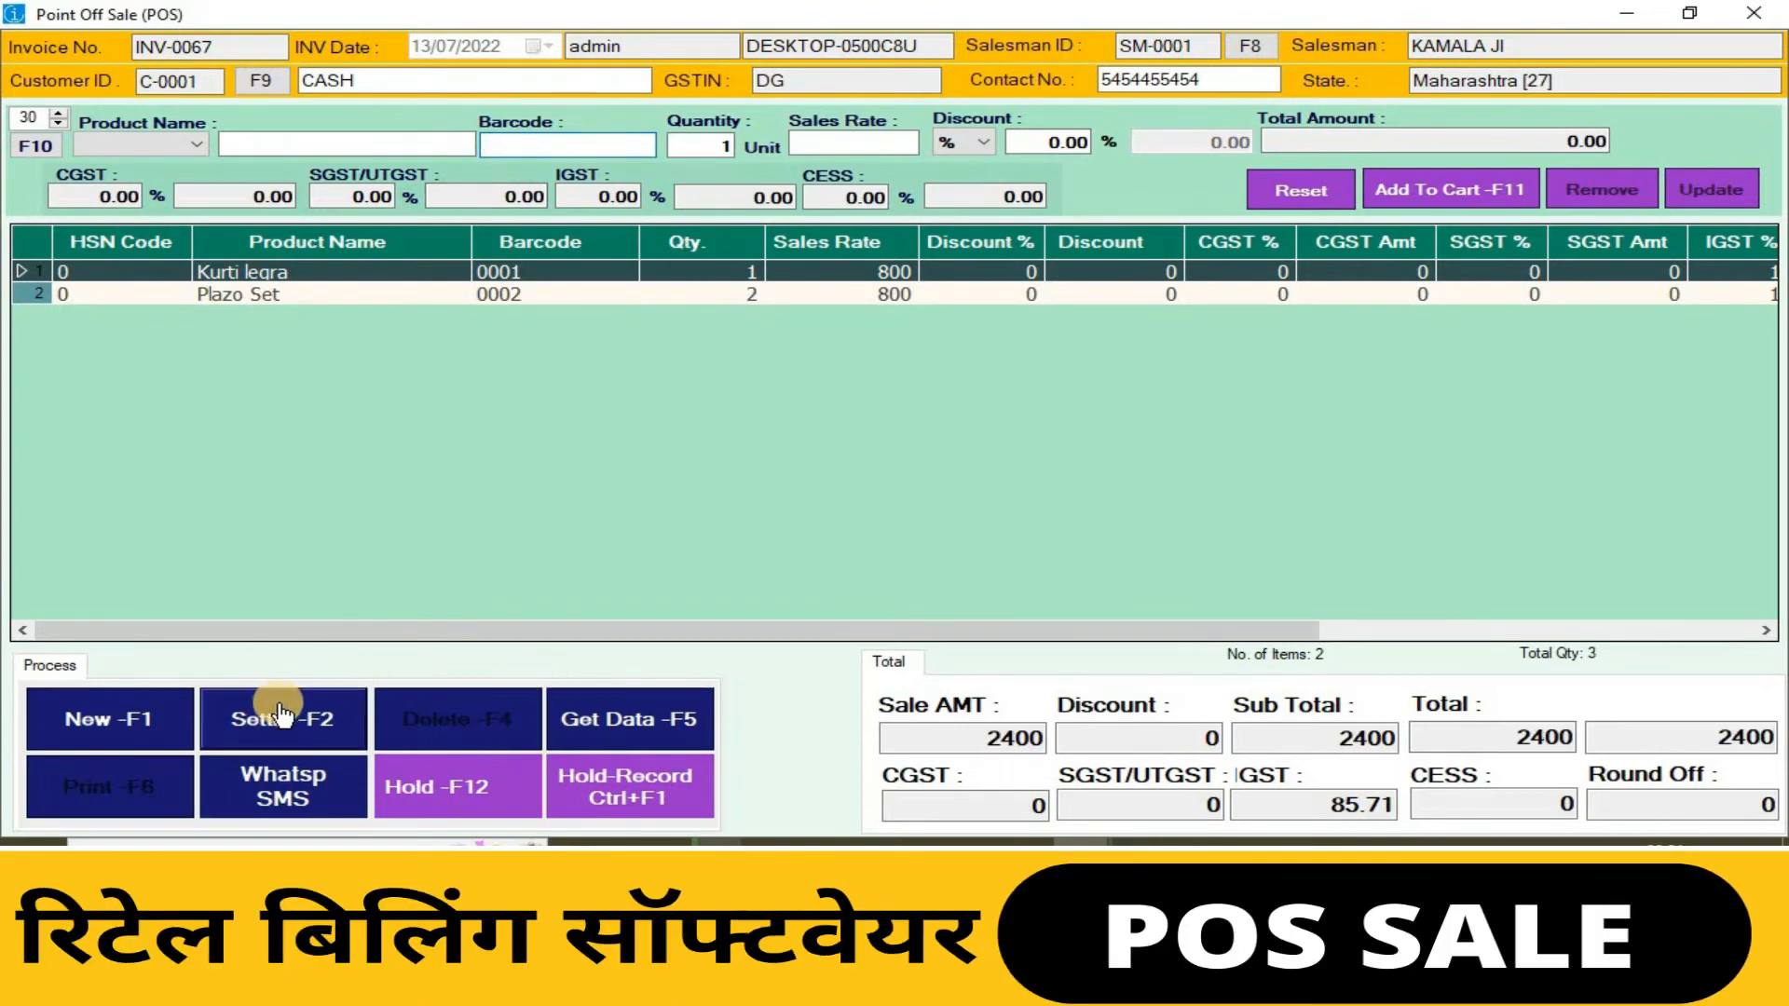
type("2400")
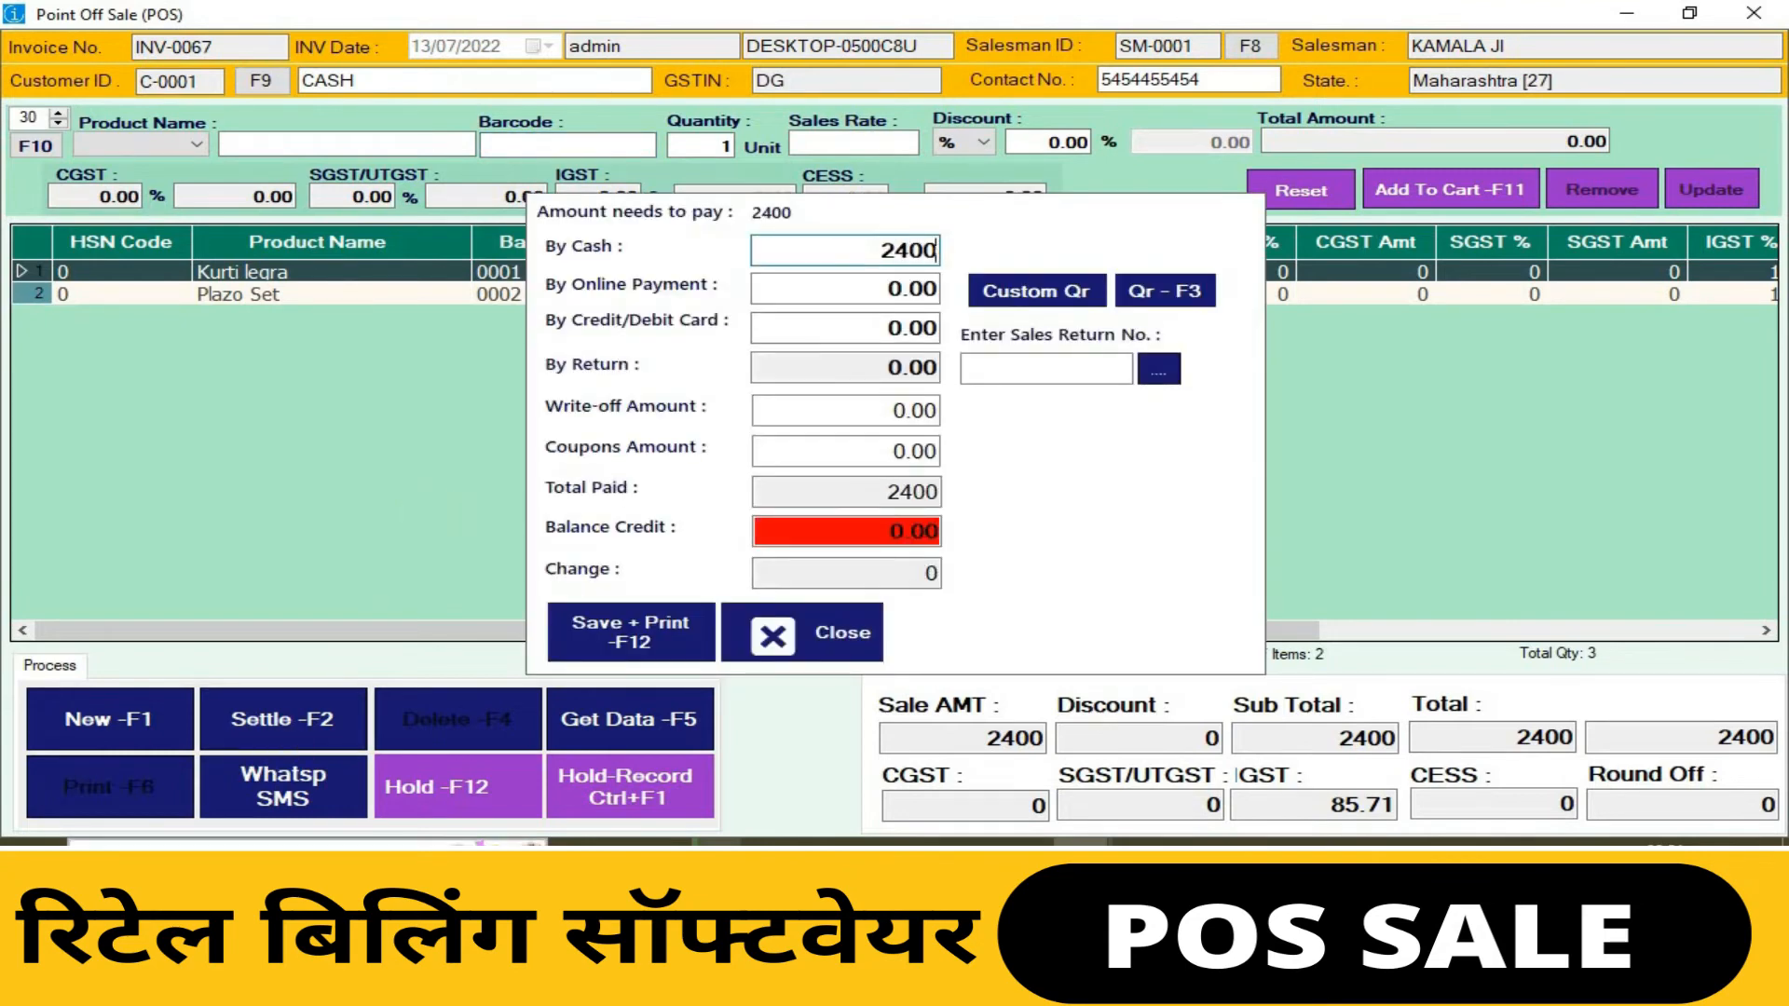
left_click(668, 629)
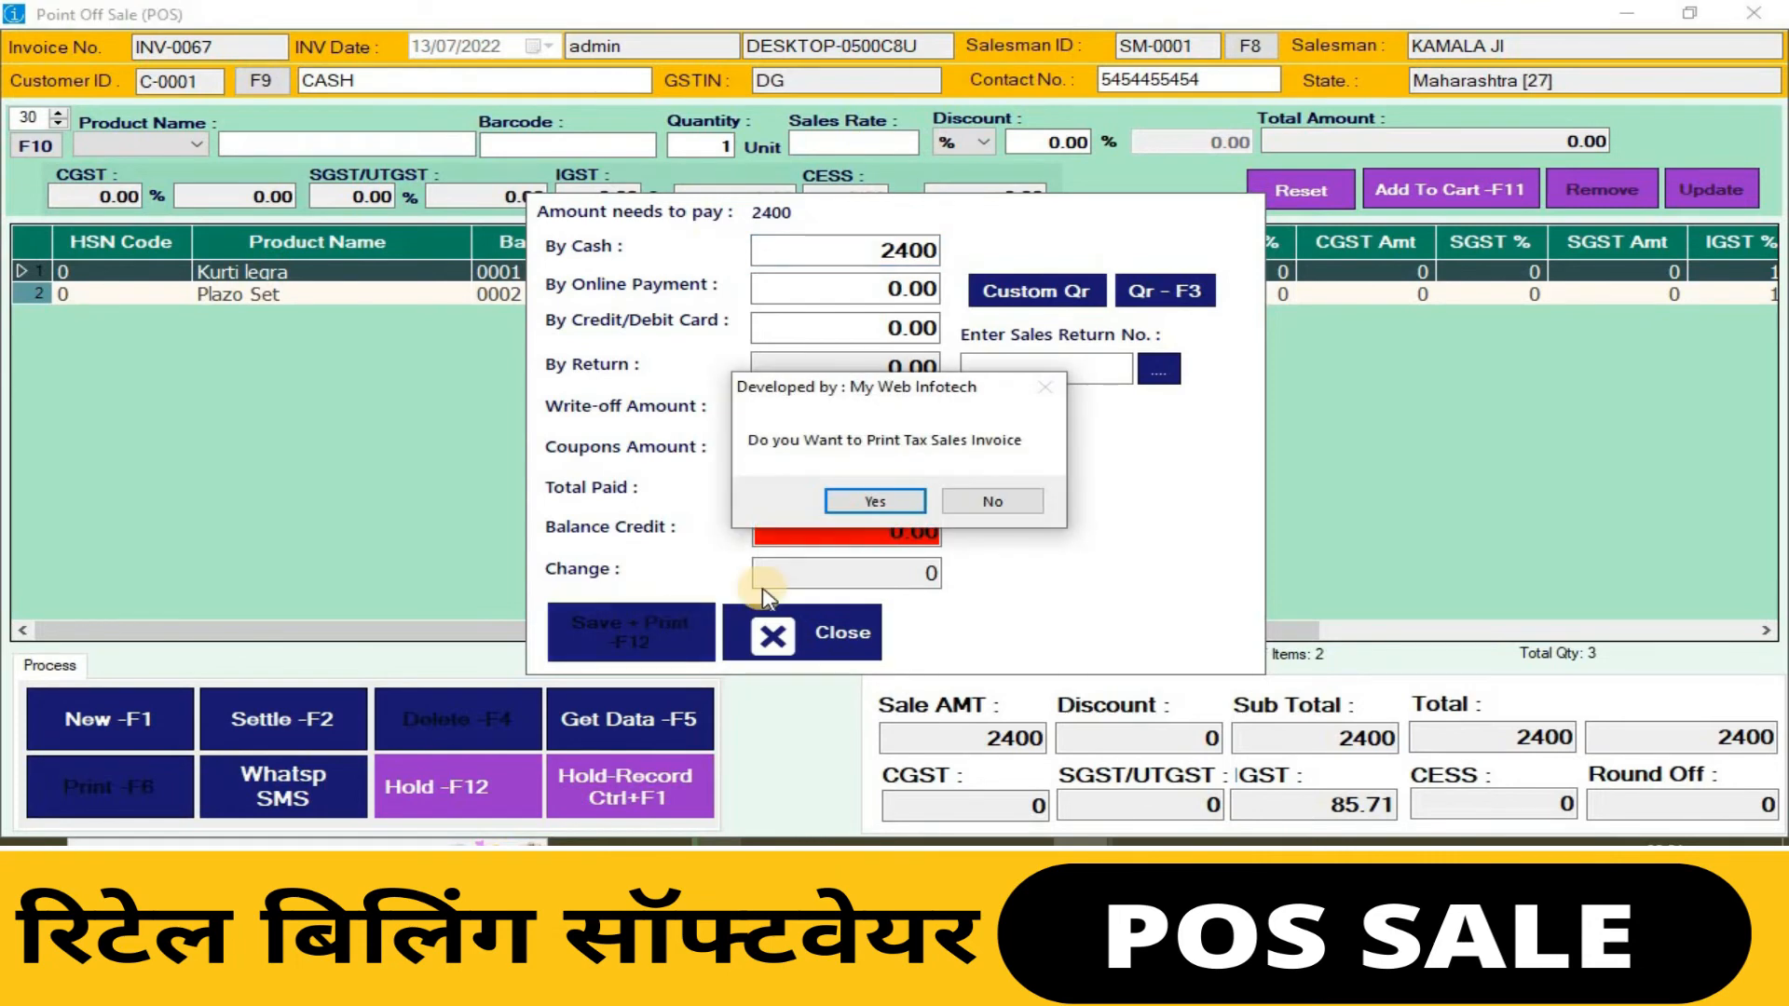
left_click(993, 499)
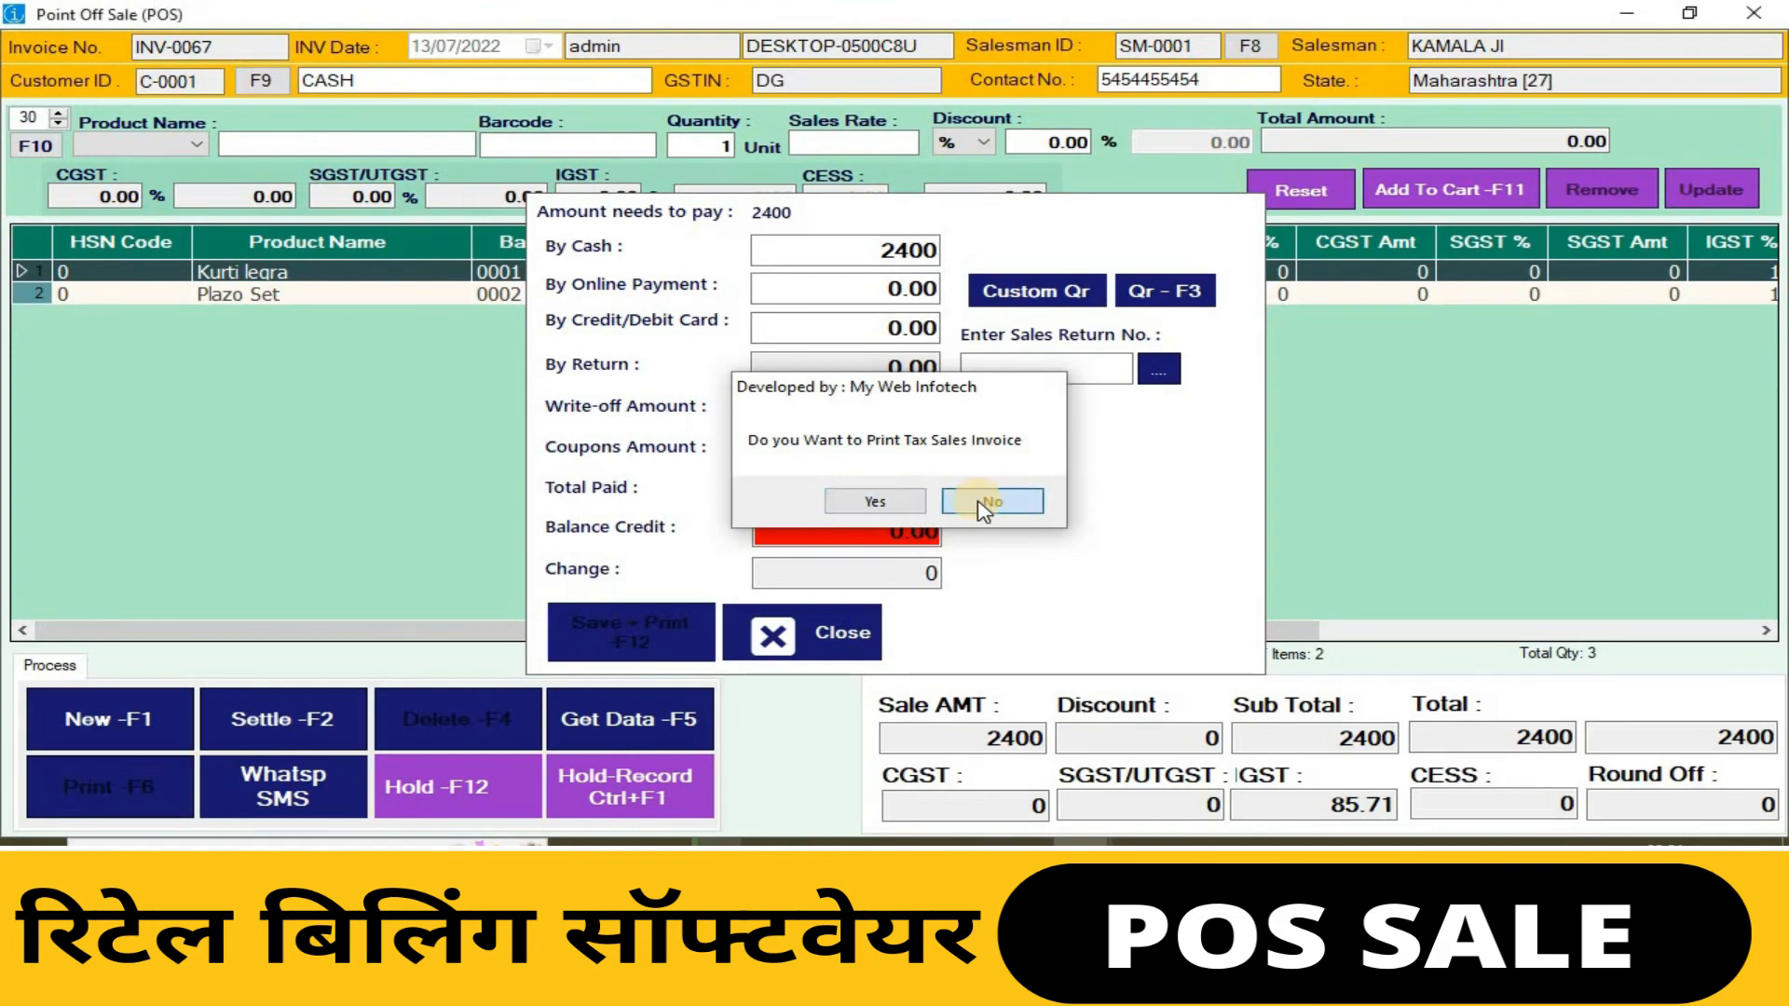
left_click(841, 630)
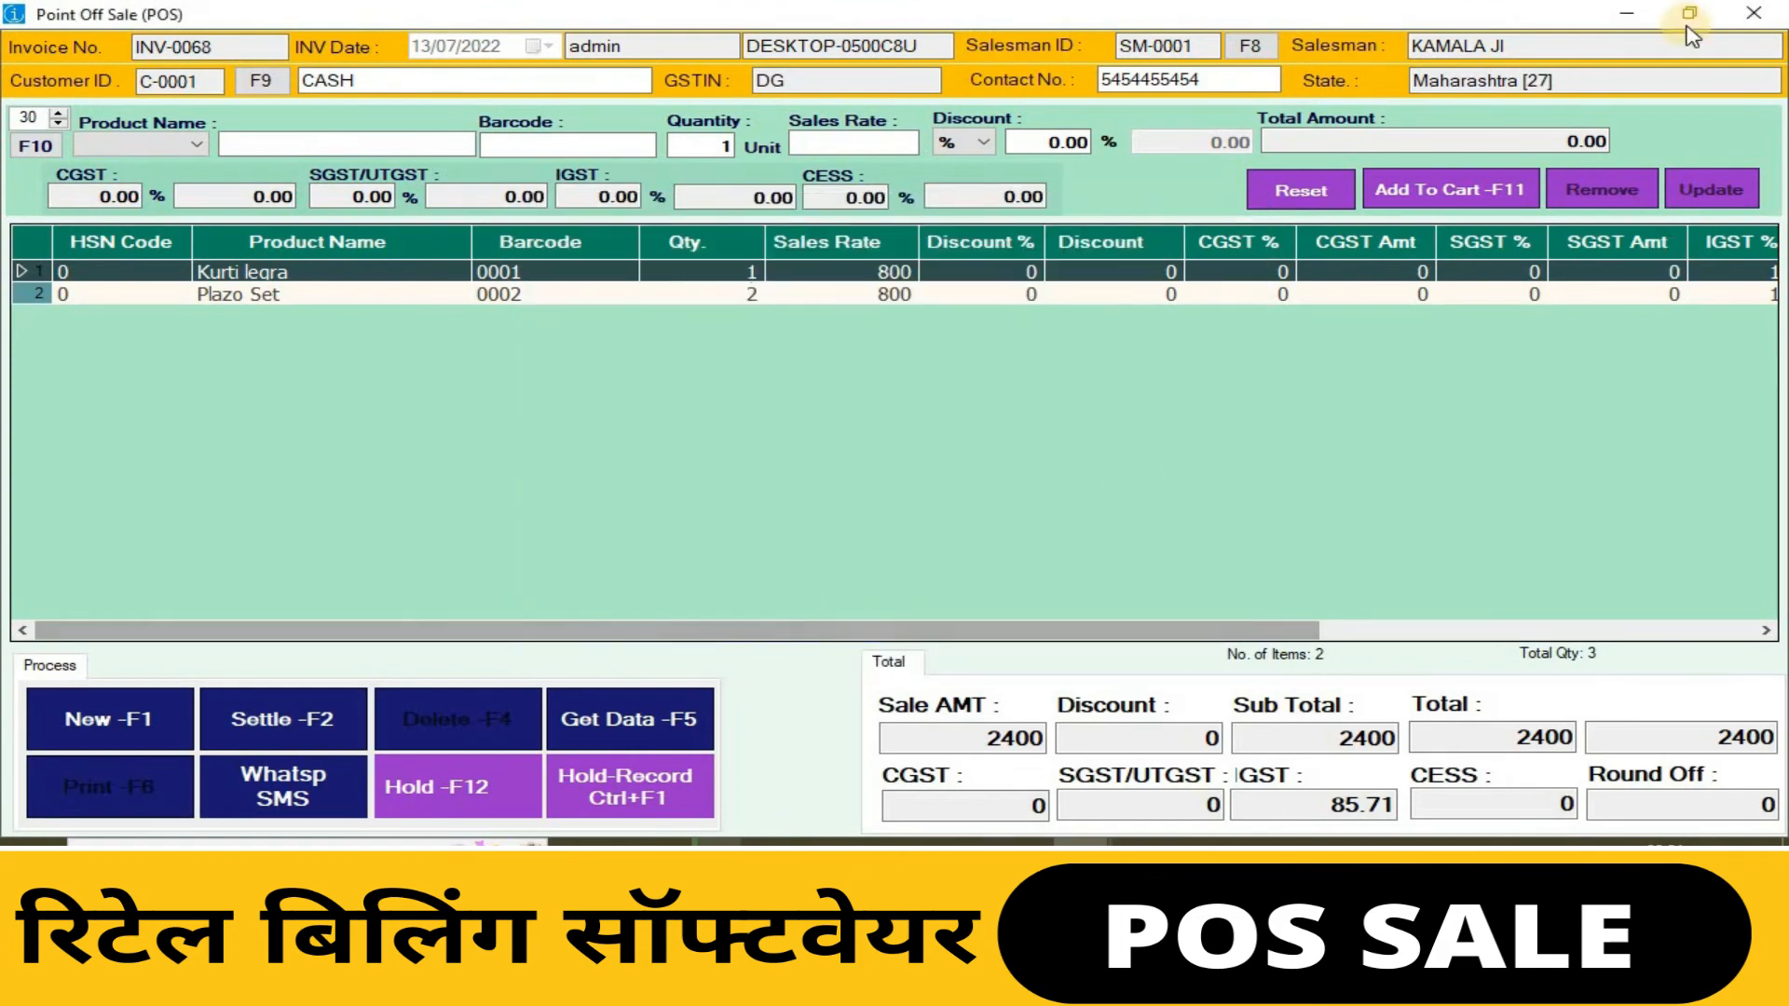
left_click(1754, 13)
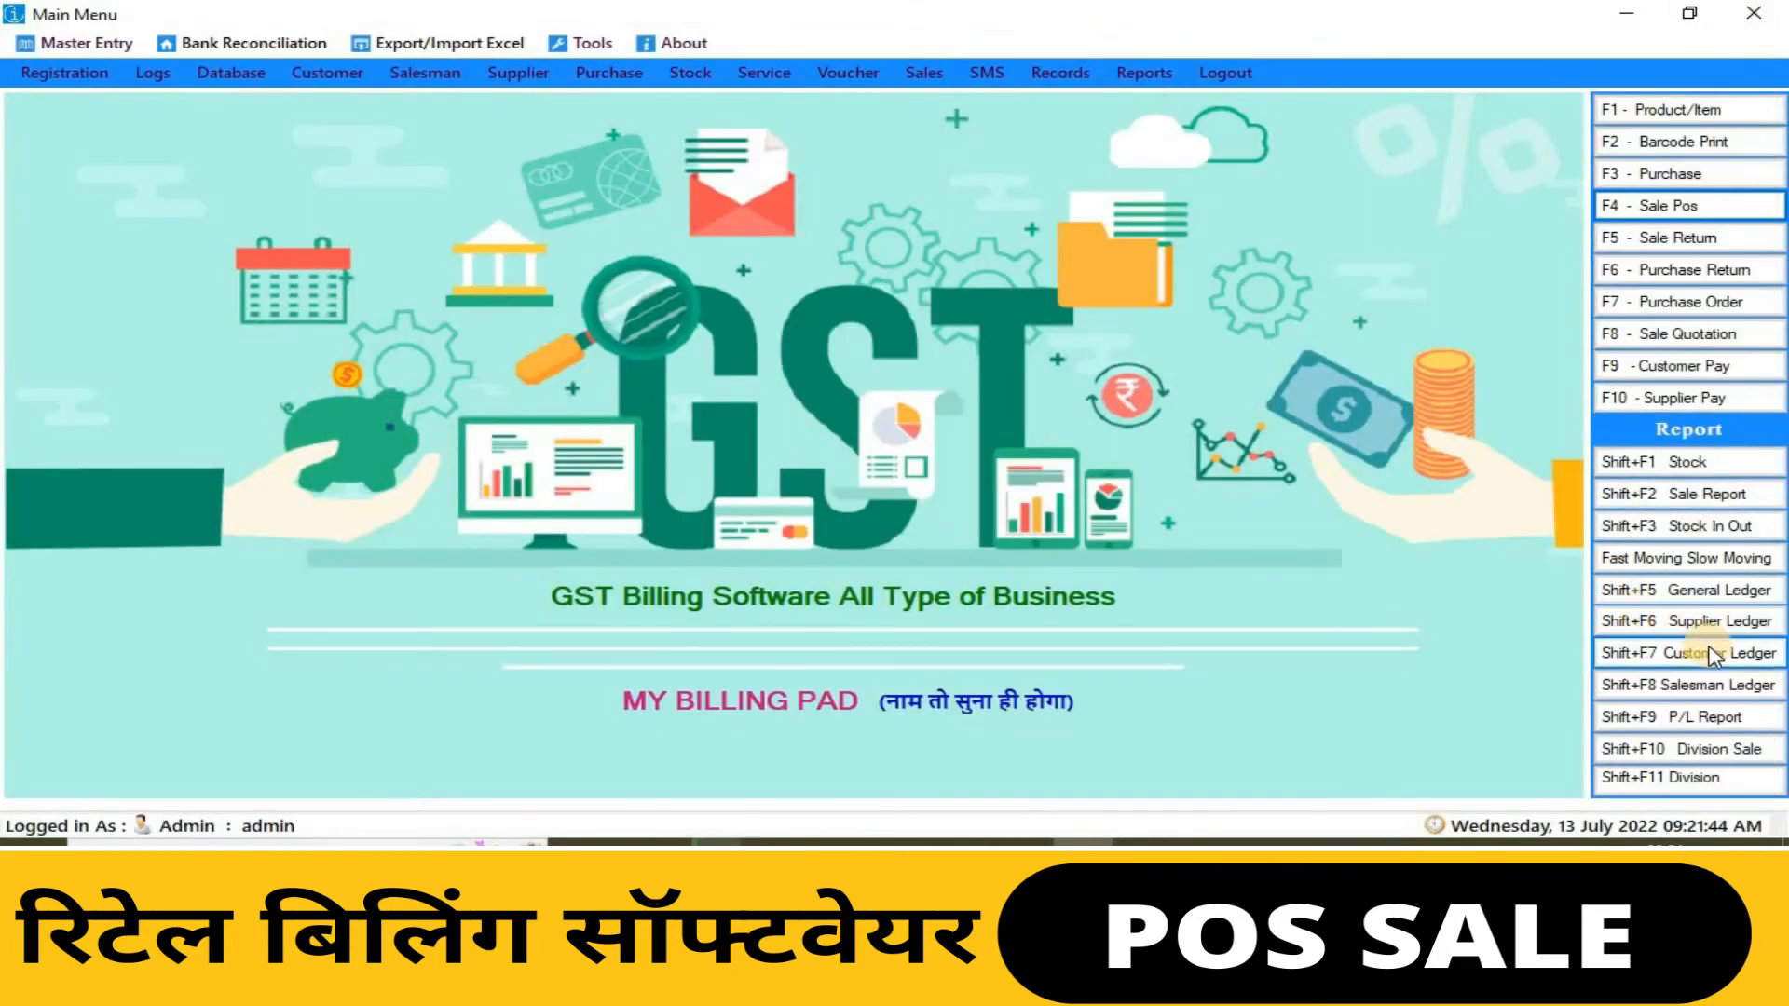
Generate the Salesman Ledger report for the registered salesman with both From and To dates at 13/07/2022.
left_click(1691, 685)
left_click(634, 413)
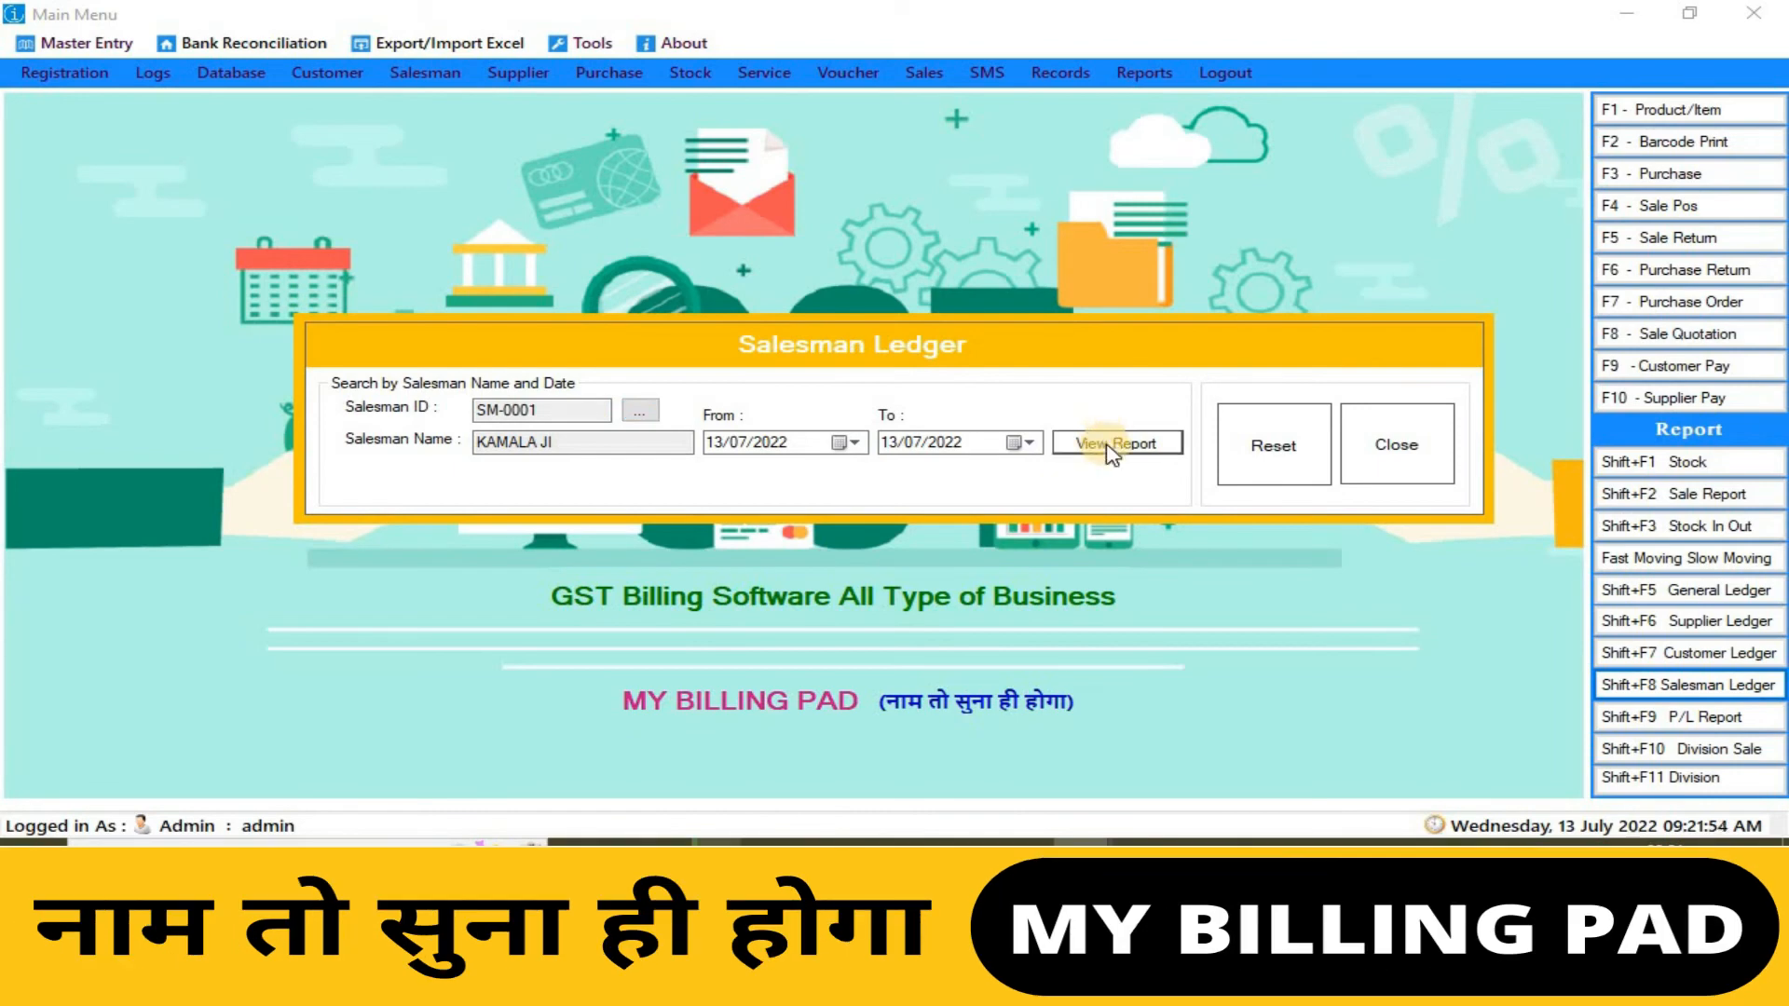
left_click(1107, 446)
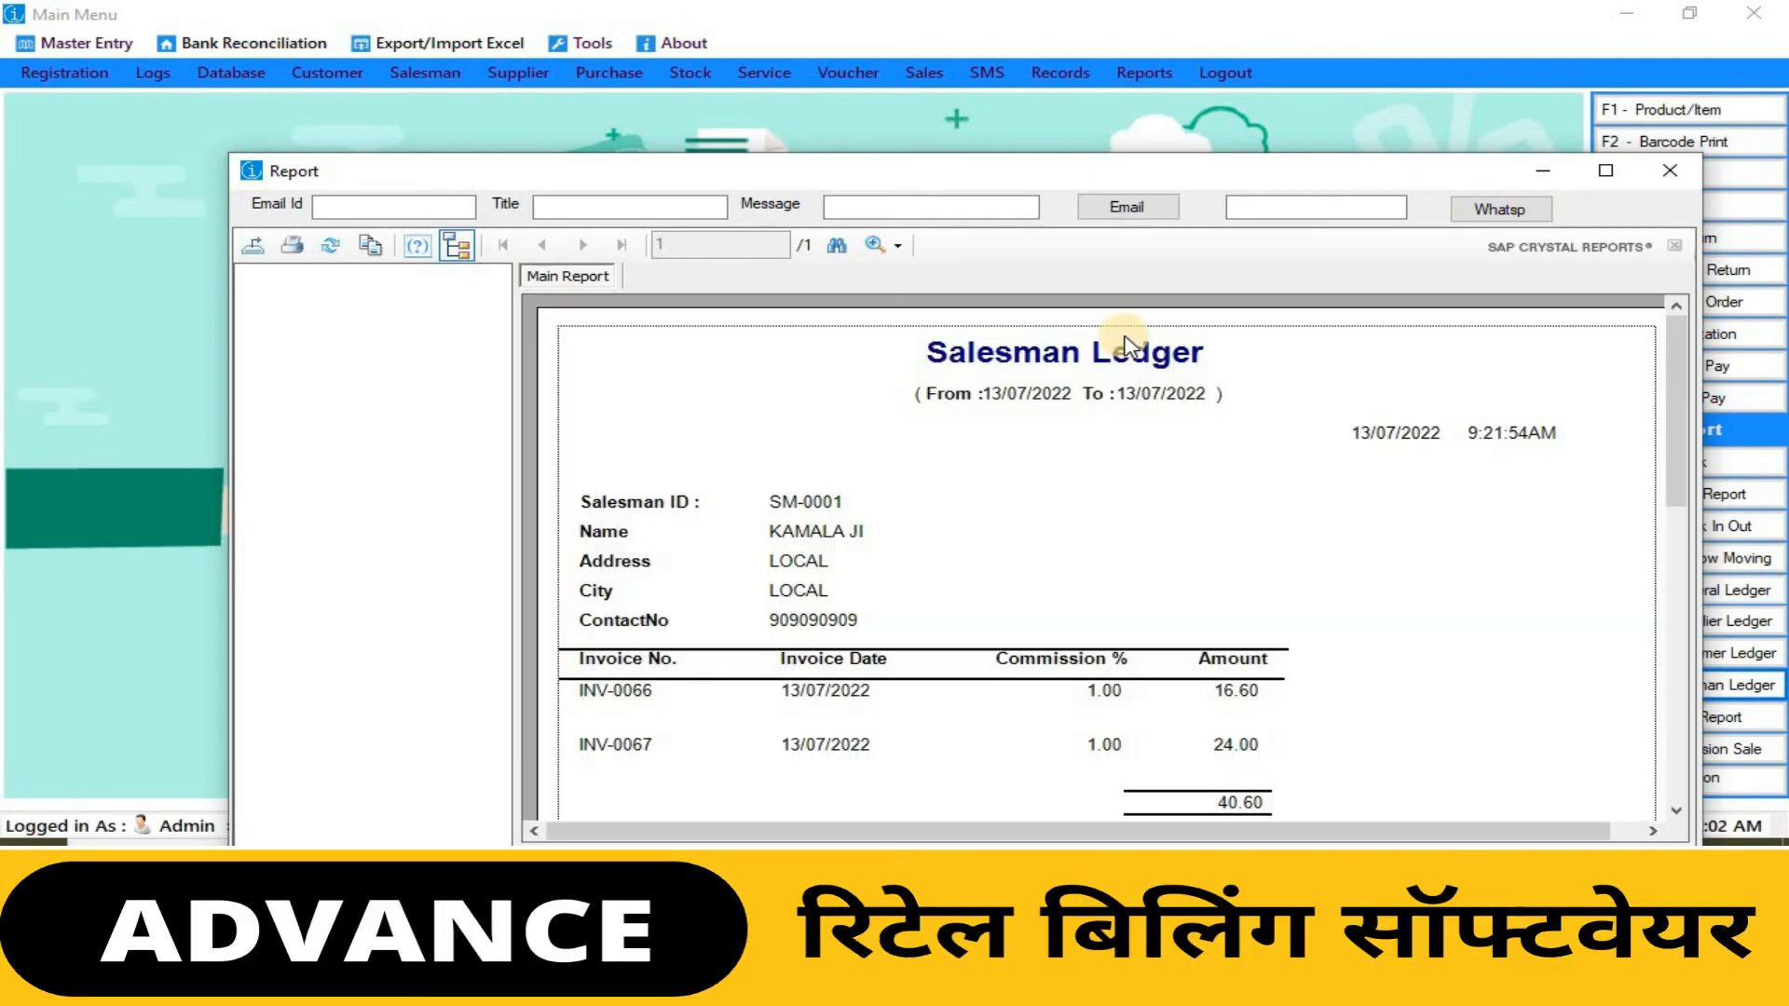
Examine the commission amounts per invoice and their total in the maximized ledger report, then close the report and the Salesman Ledger form.
left_click(1606, 171)
scroll(1160, 587, "down", 3)
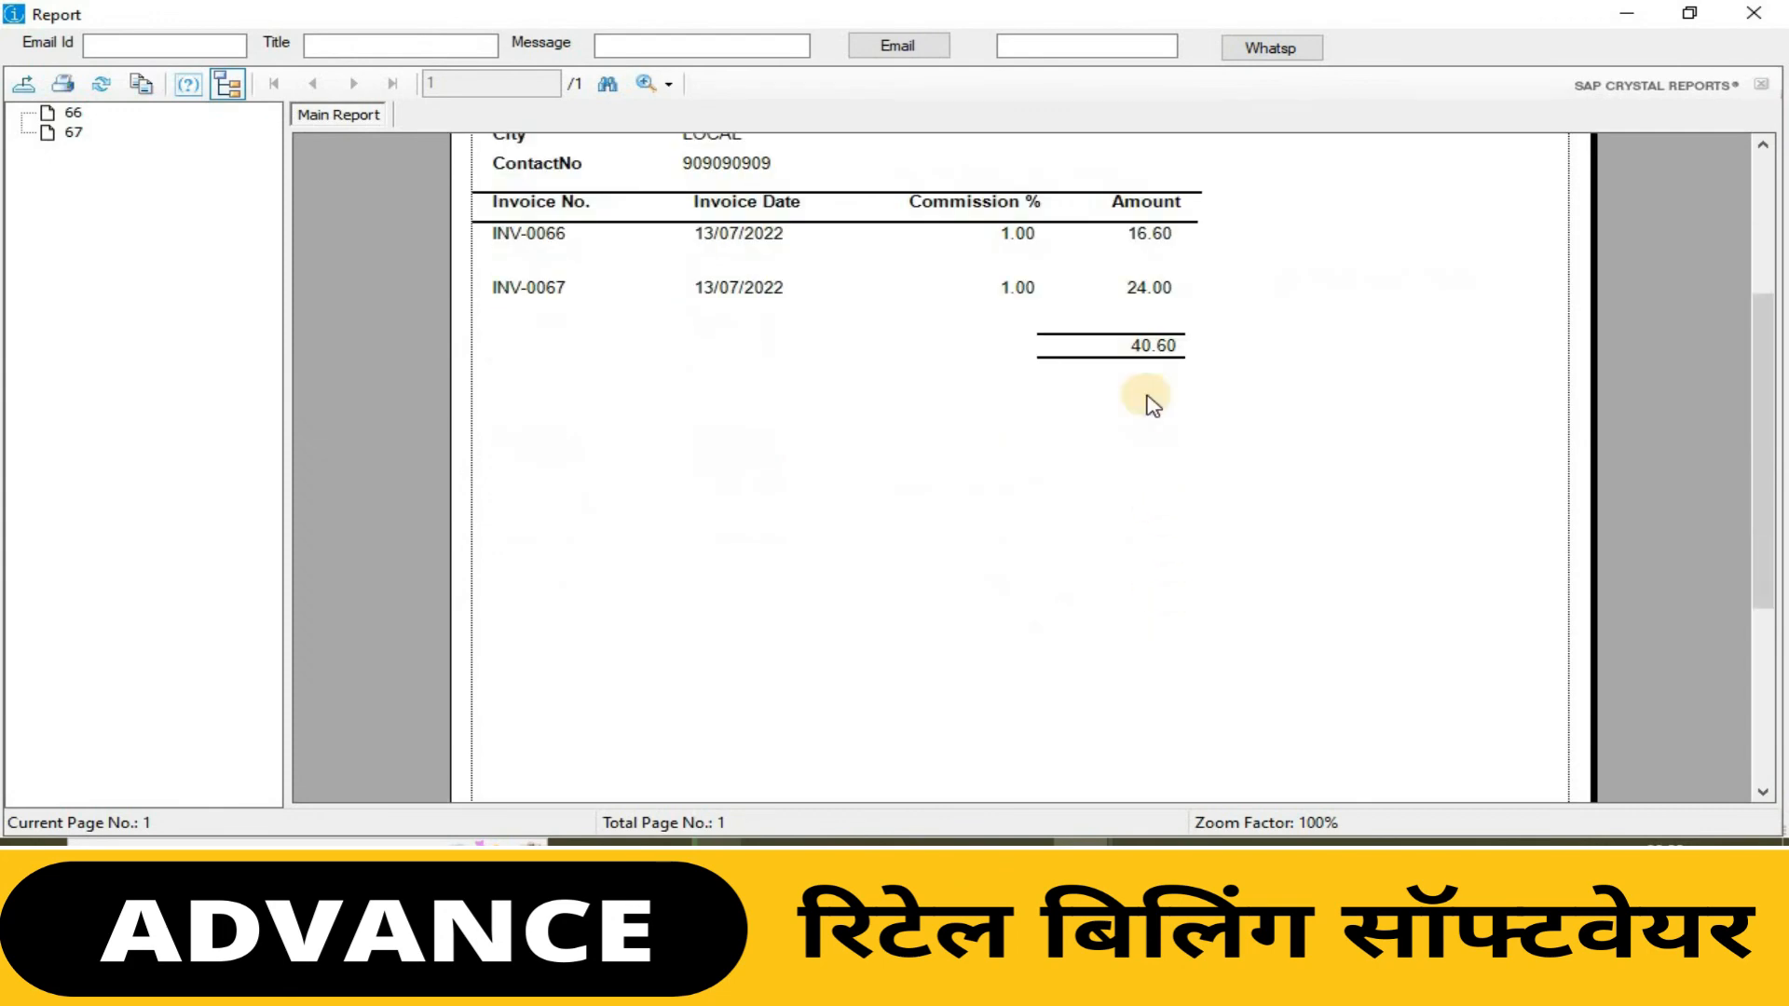
left_click(1152, 348)
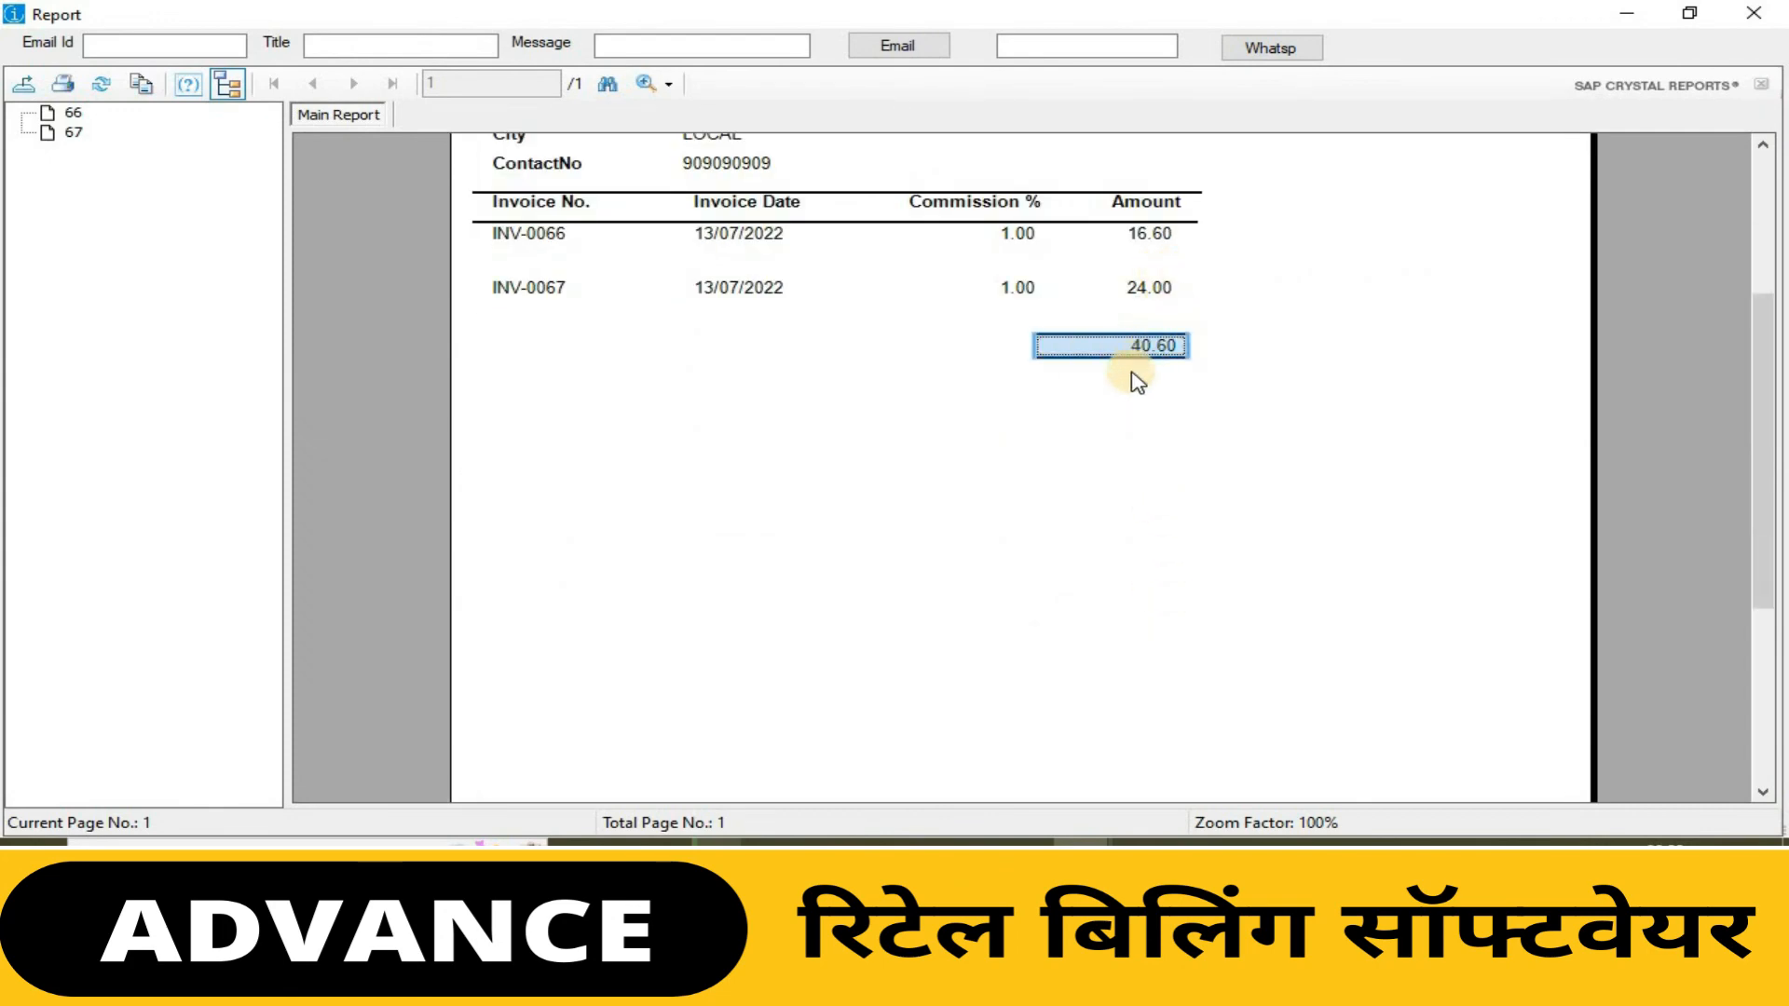
scroll(1102, 403, "up", 3)
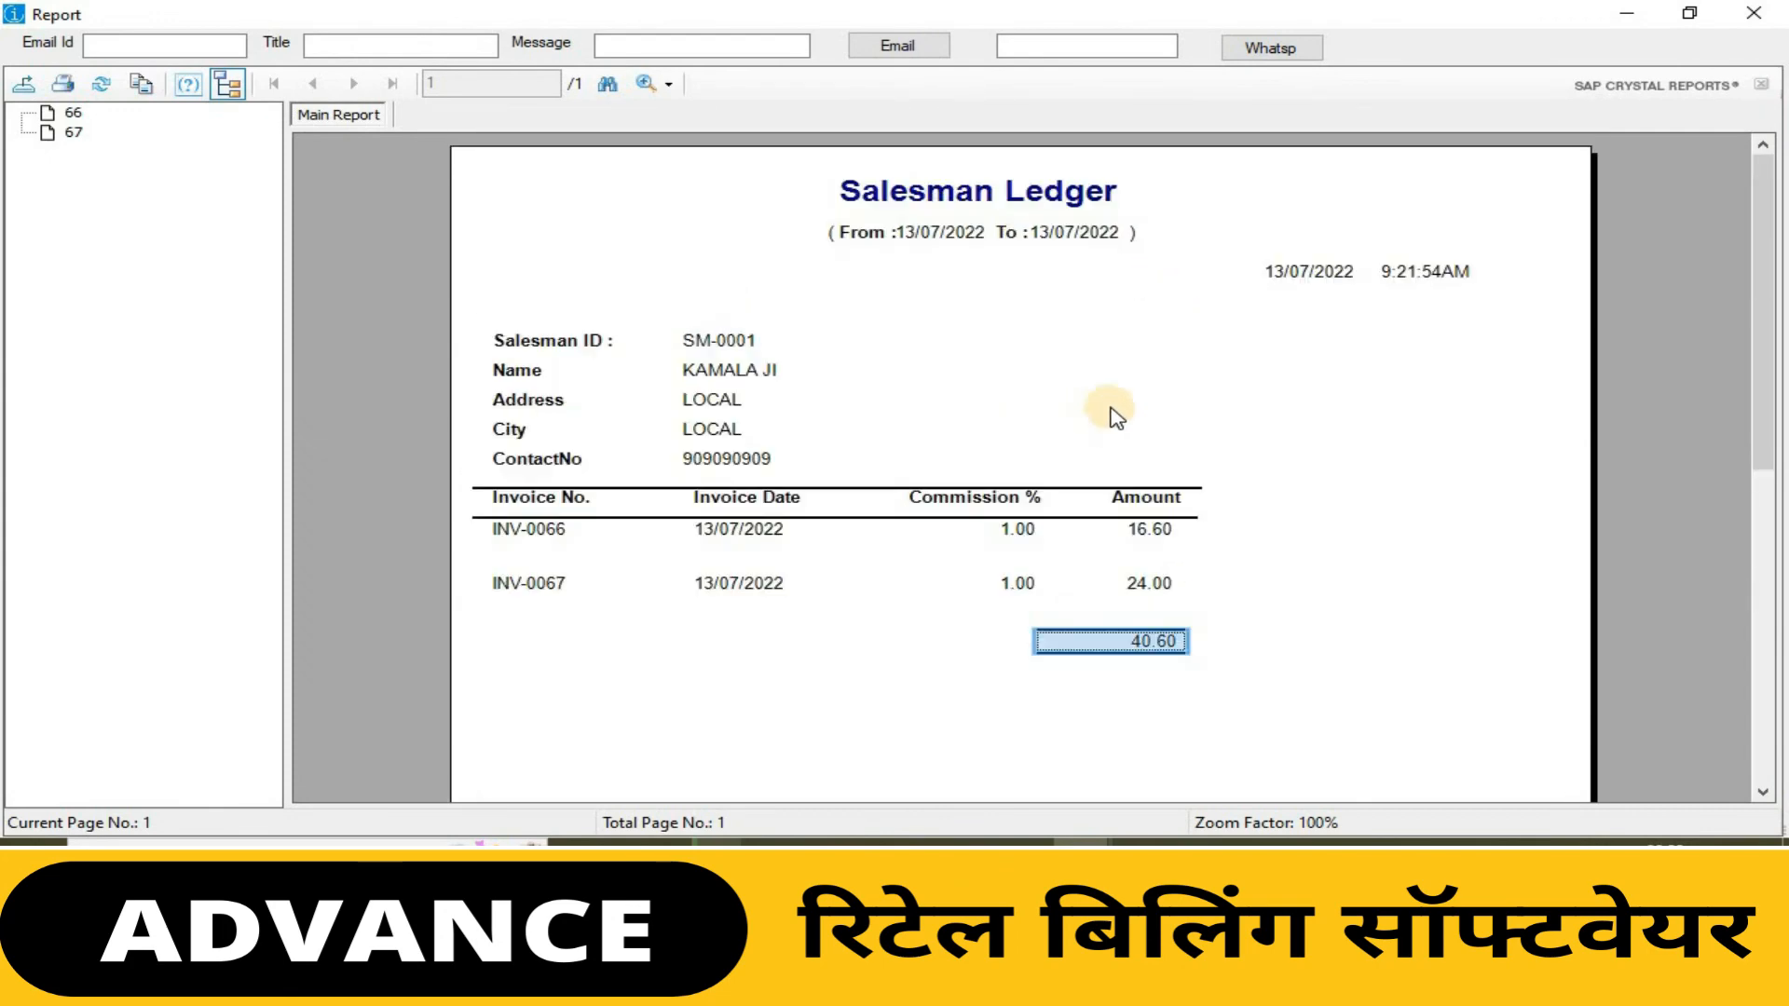
left_click(1753, 13)
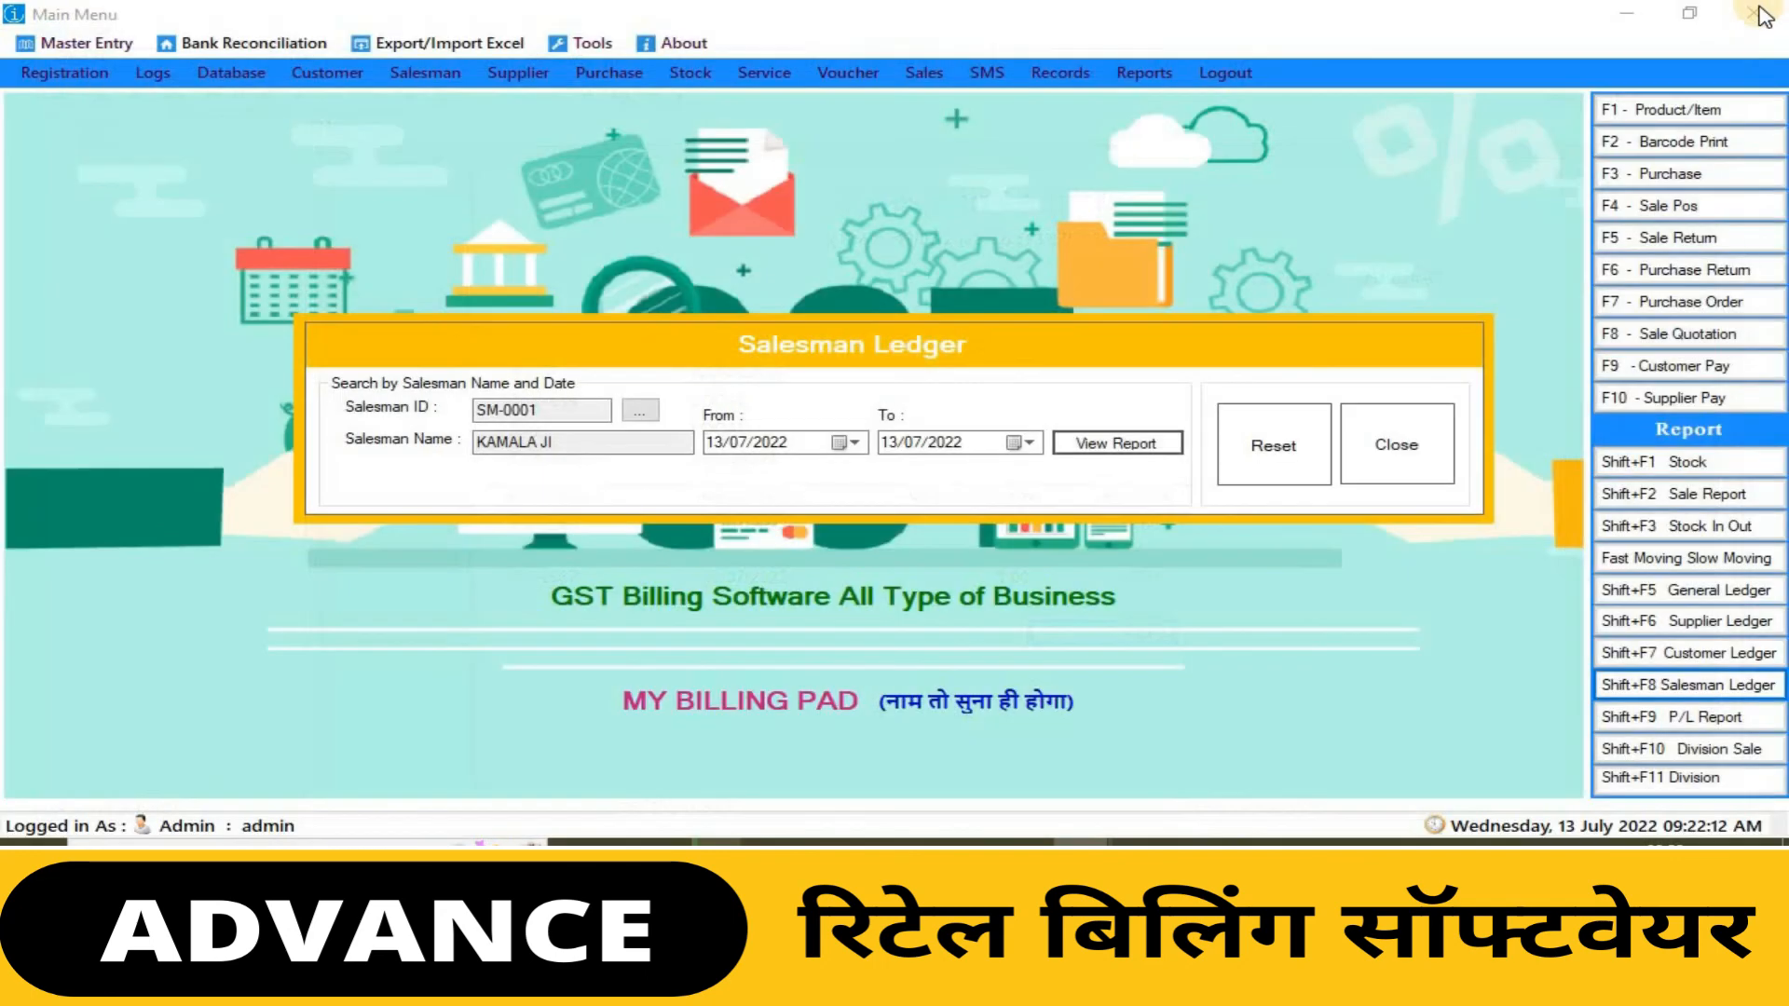
left_click(1383, 424)
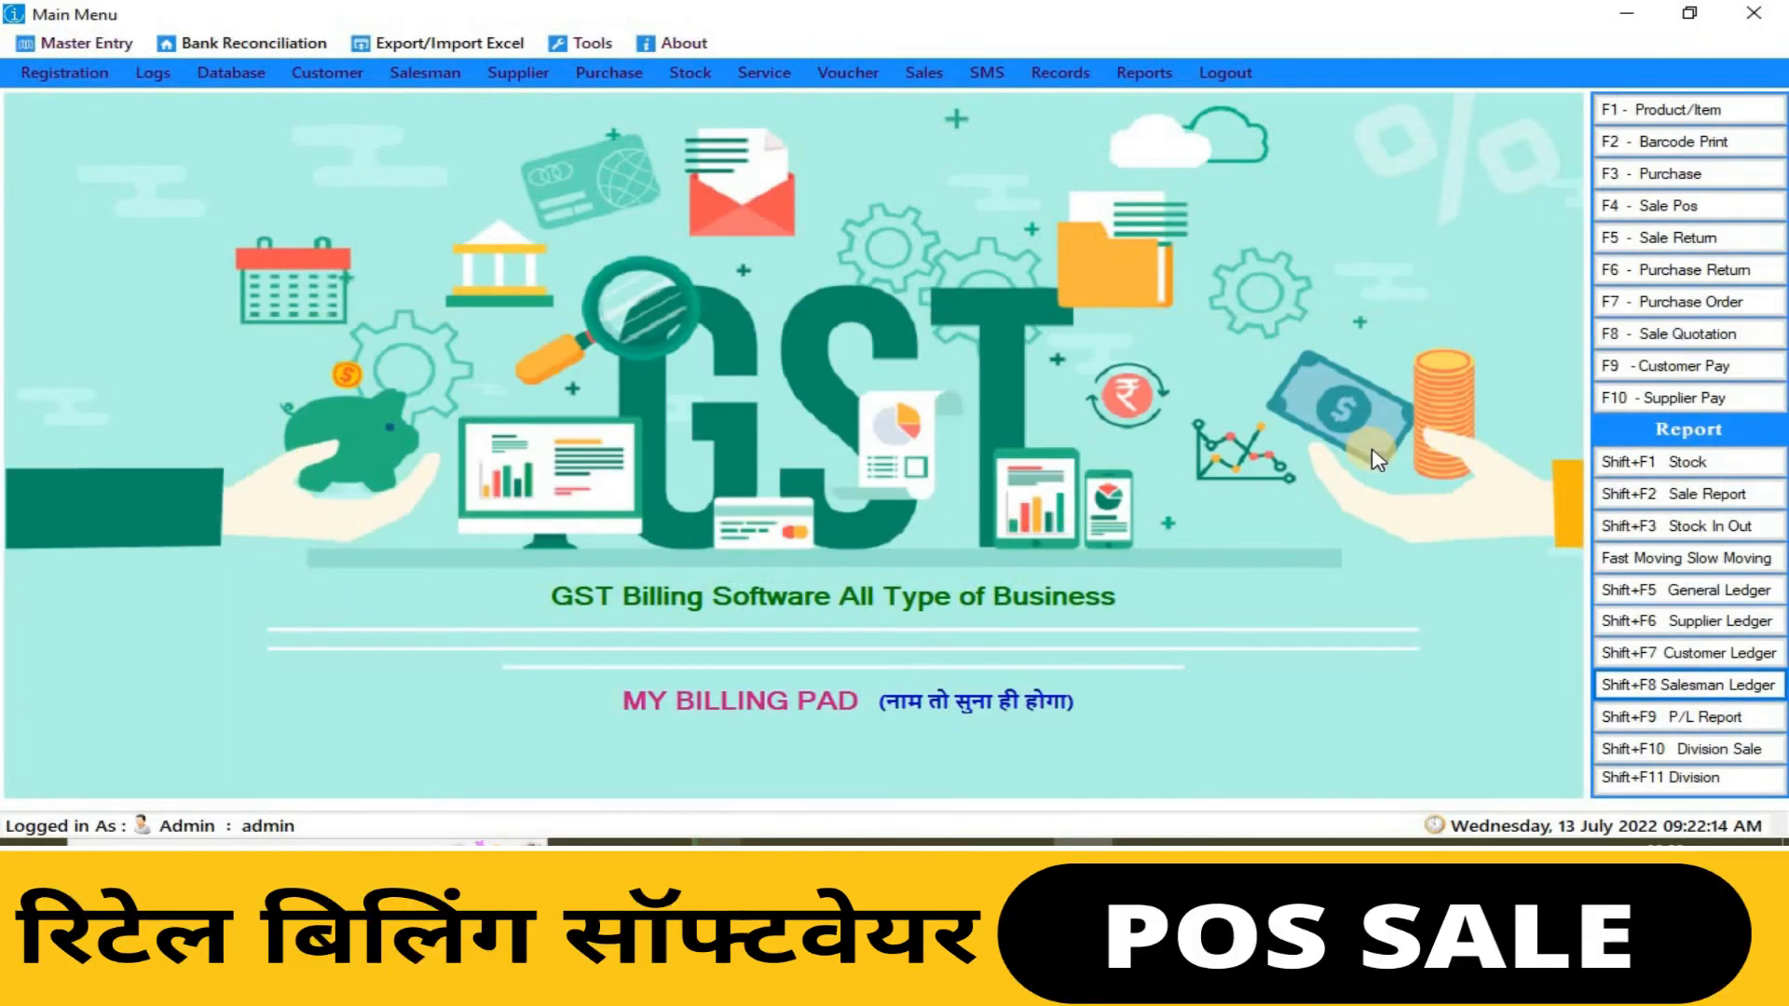